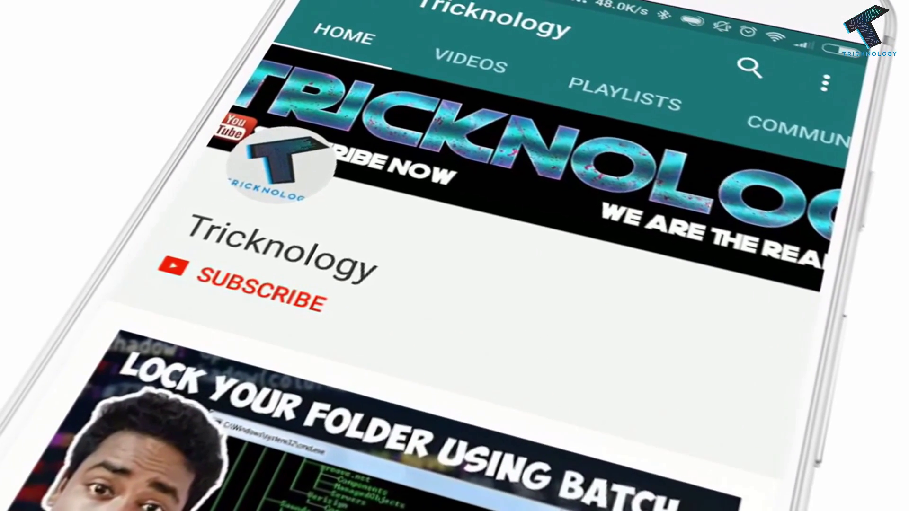
Launch Tencent Gaming Buddy after setup, then open ESET's Computer protection settings once the engine install fails.
click(268, 287)
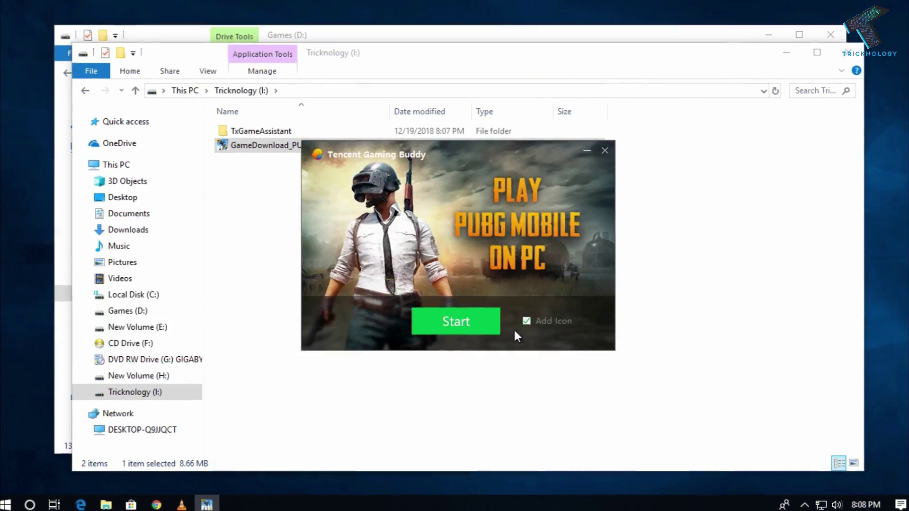
click(463, 320)
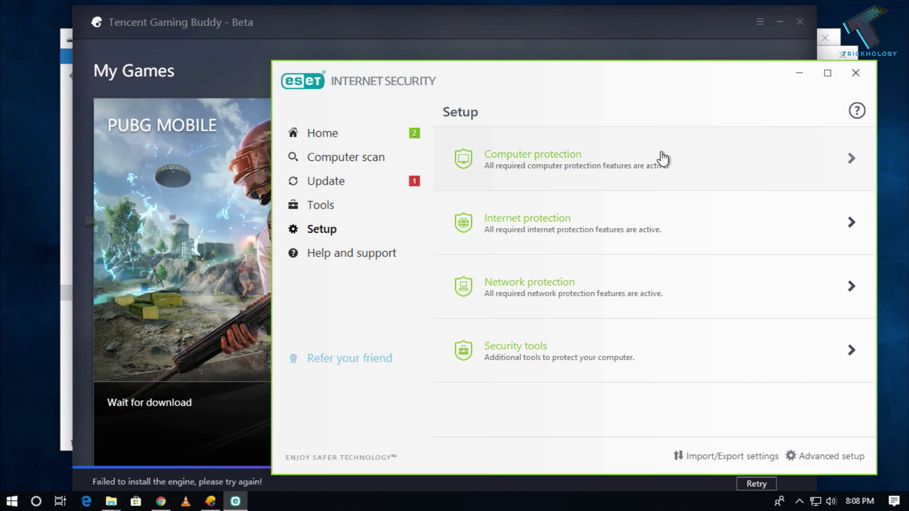
click(663, 159)
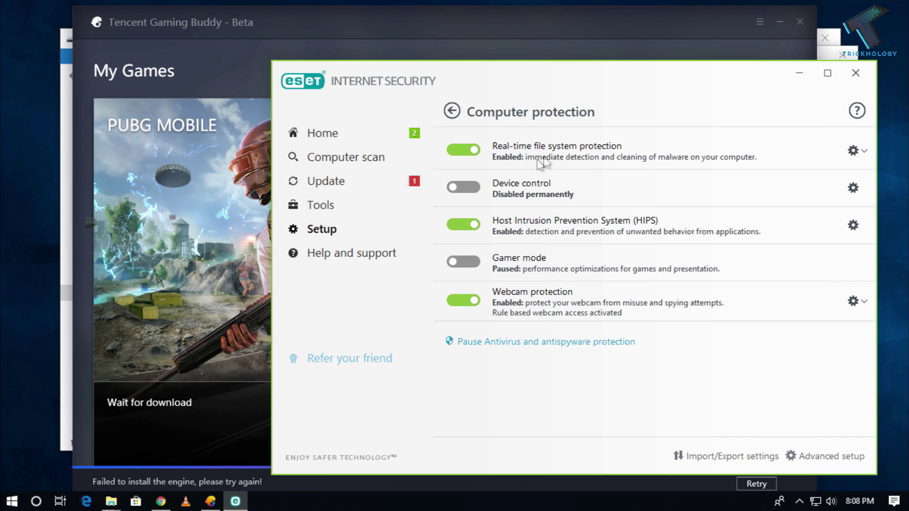
Pause ESET real-time file system protection for 10 minutes and retry the engine install.
click(478, 151)
click(635, 300)
click(528, 299)
click(527, 308)
click(637, 296)
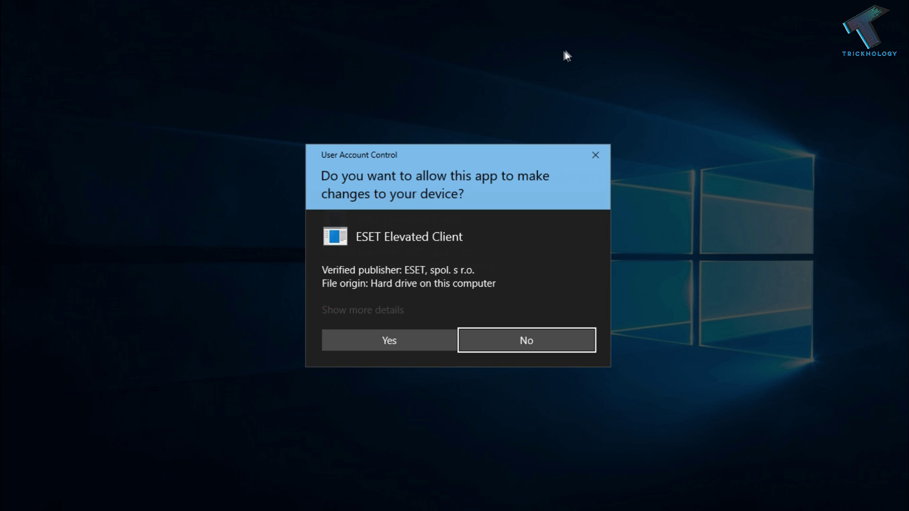
click(415, 348)
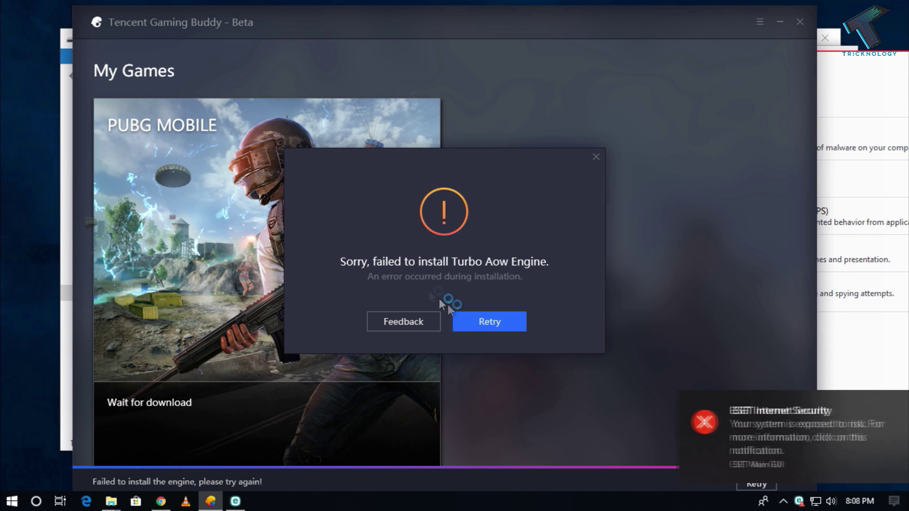
click(496, 317)
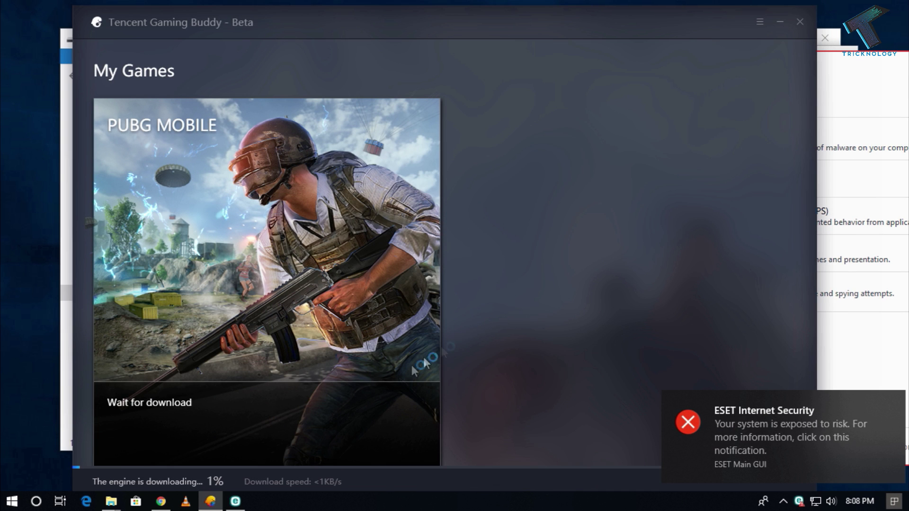
Copy all TxGameAssistant folders into a new BACKUP folder on drive I:.
drag(491, 27, 452, 4)
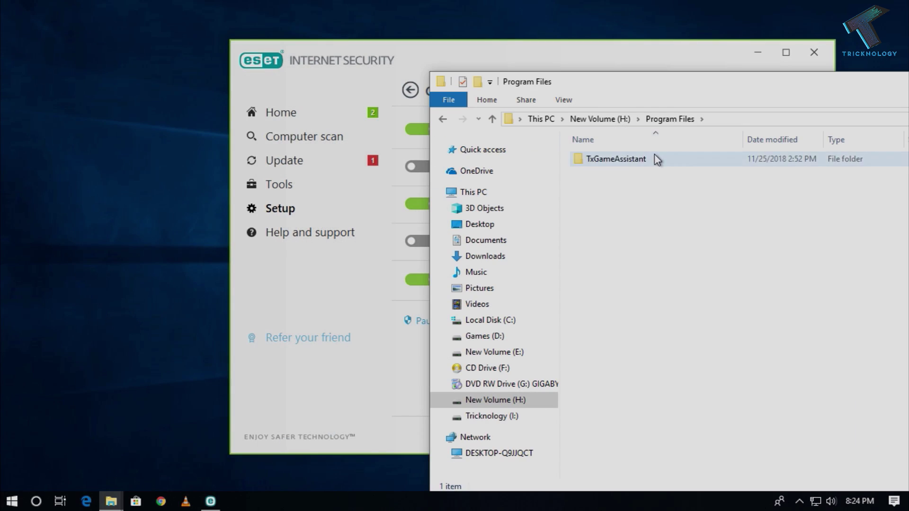
double_click(655, 158)
key(ctrl+a)
key(ctrl+c)
click(492, 416)
right_click(637, 204)
click(805, 367)
text(BACKUP)
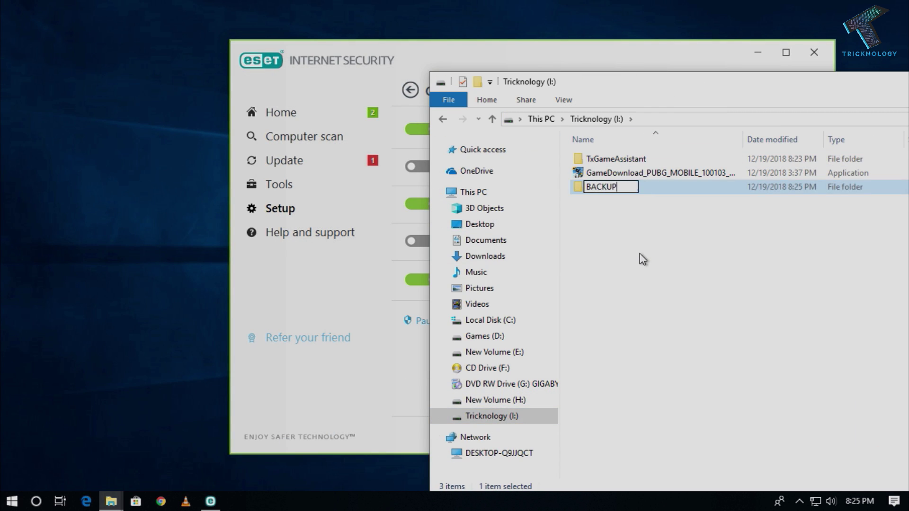
key(Return)
key(Return)
key(ctrl+v)
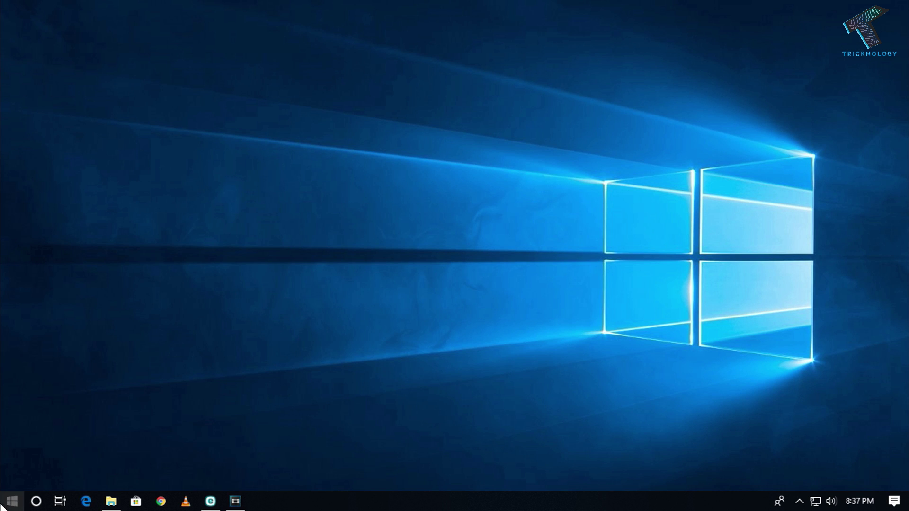
click(2, 506)
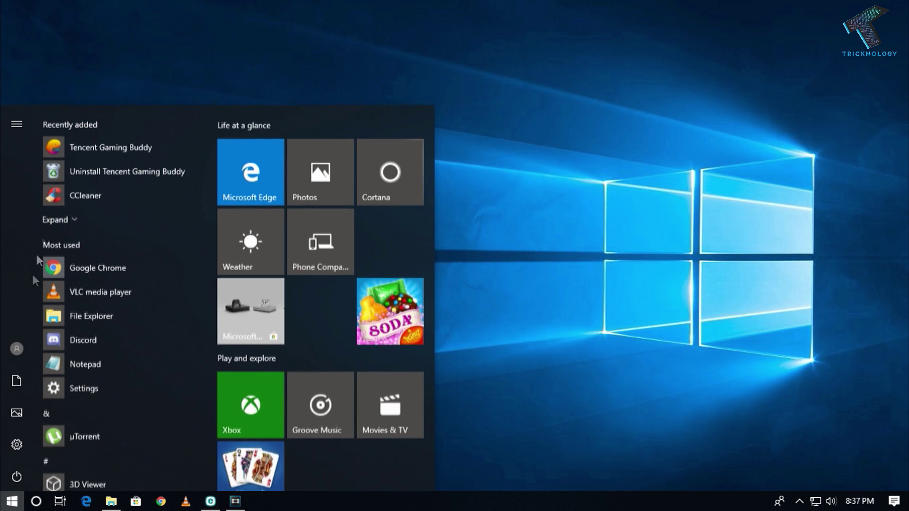
Uninstall Tencent Gaming Buddy using the uninstaller in its shortcut's file location.
right_click(102, 142)
mouse_move(184, 178)
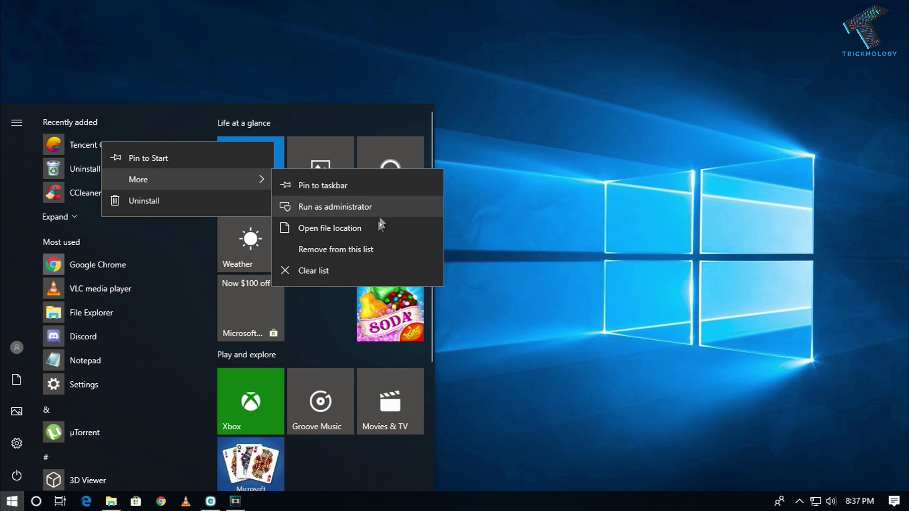
click(375, 227)
double_click(335, 158)
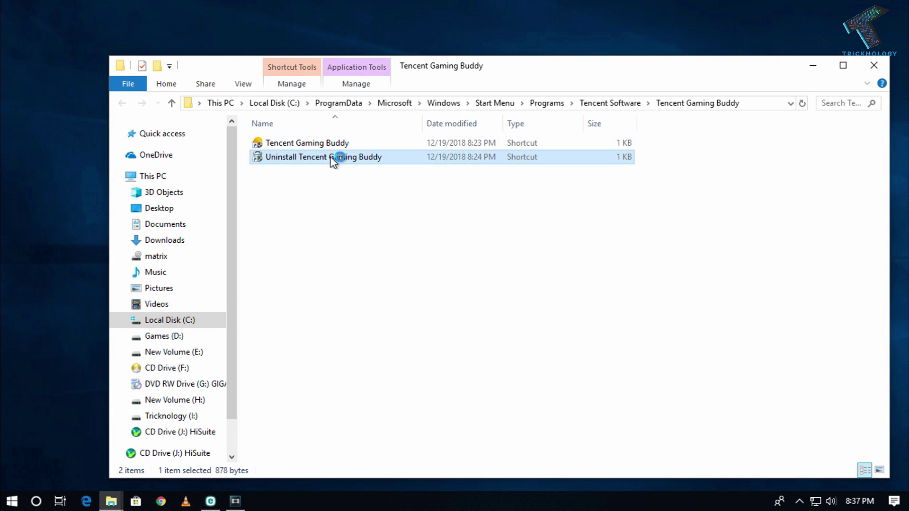
click(409, 350)
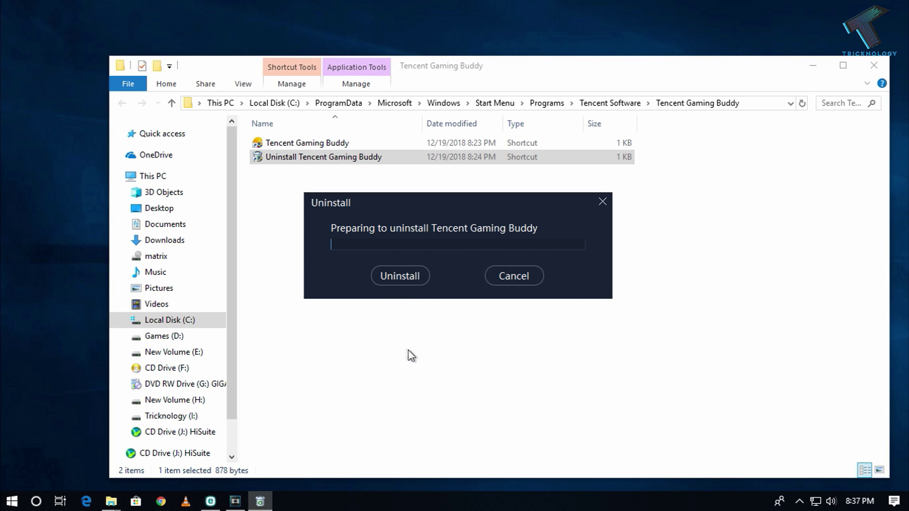
click(407, 279)
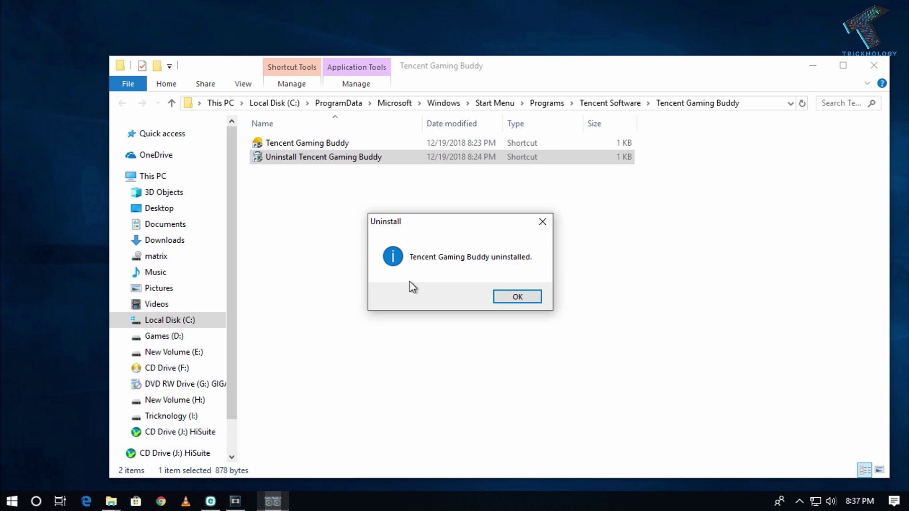
click(536, 301)
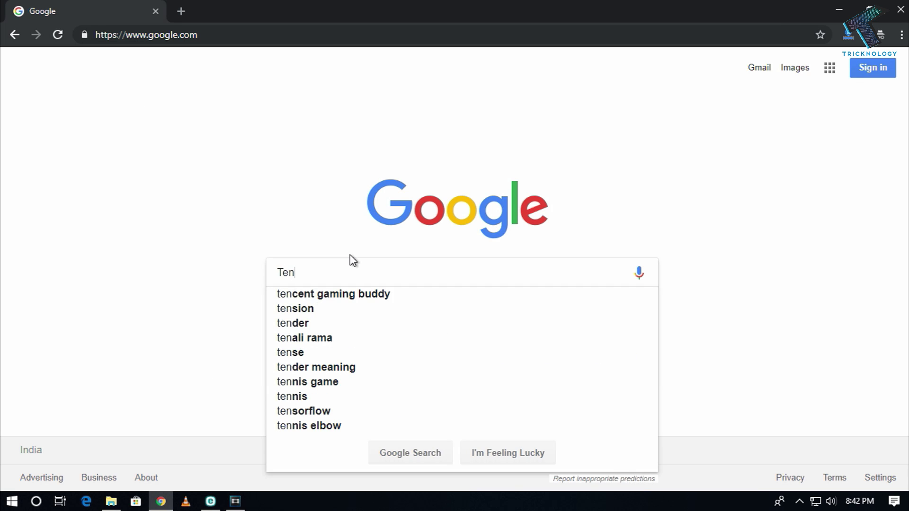
Search the web for Tencent Gaming Buddy and re-download the PUBG Mobile installer, overwriting the old one.
text(en)
key(Down)
key(Return)
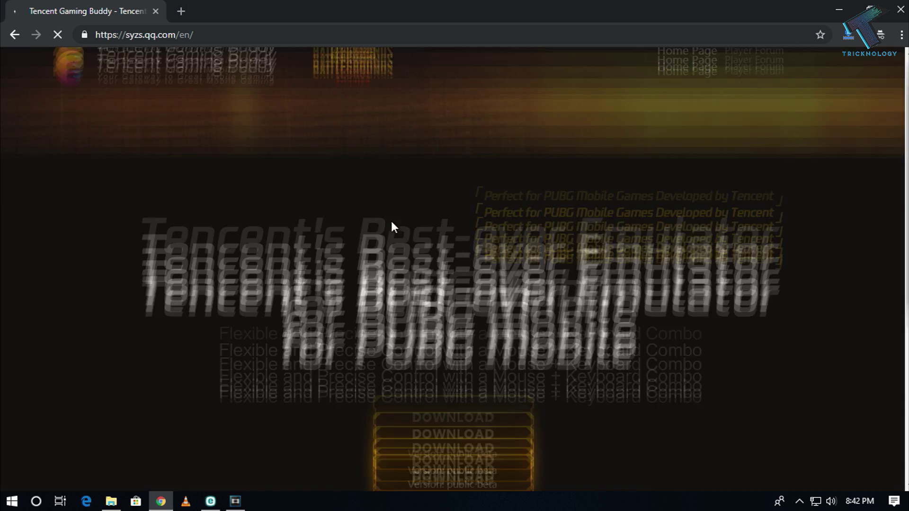
click(453, 279)
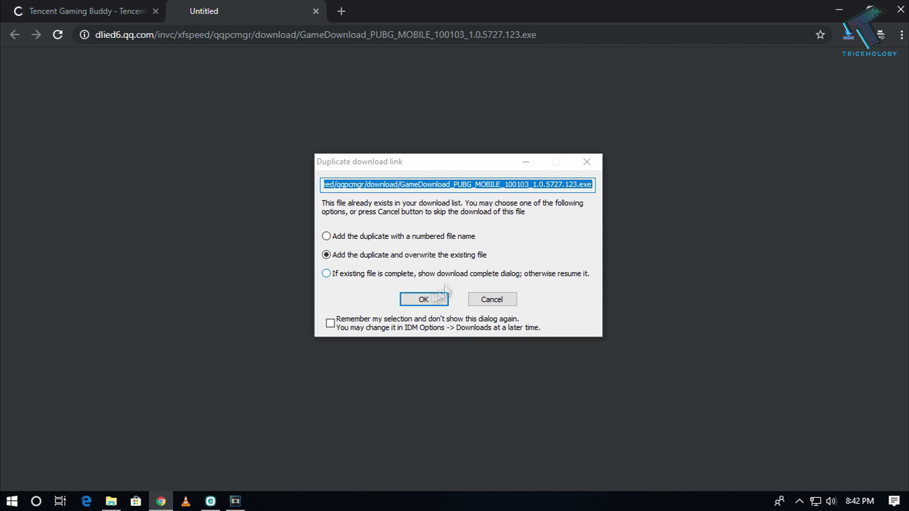
click(428, 296)
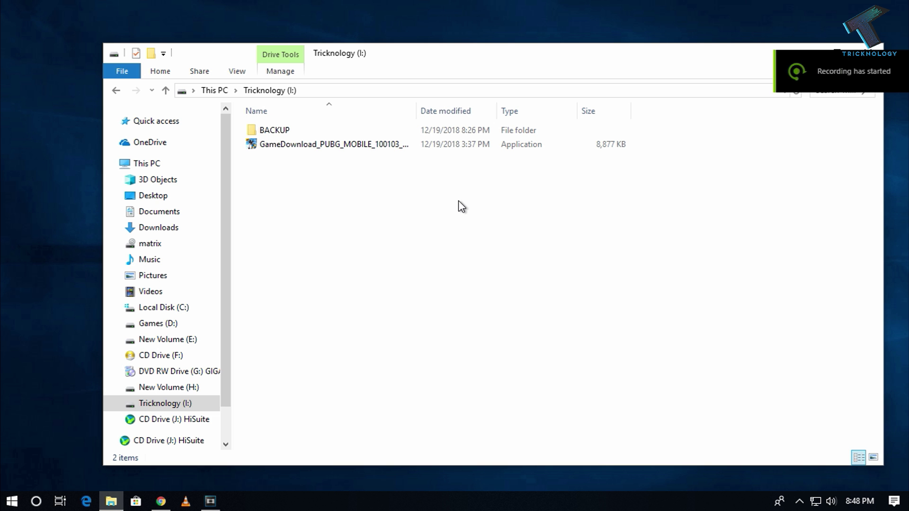
Create a folder named 'Pubg Mobile' on drive I: next to BACKUP.
right_click(361, 213)
mouse_move(434, 374)
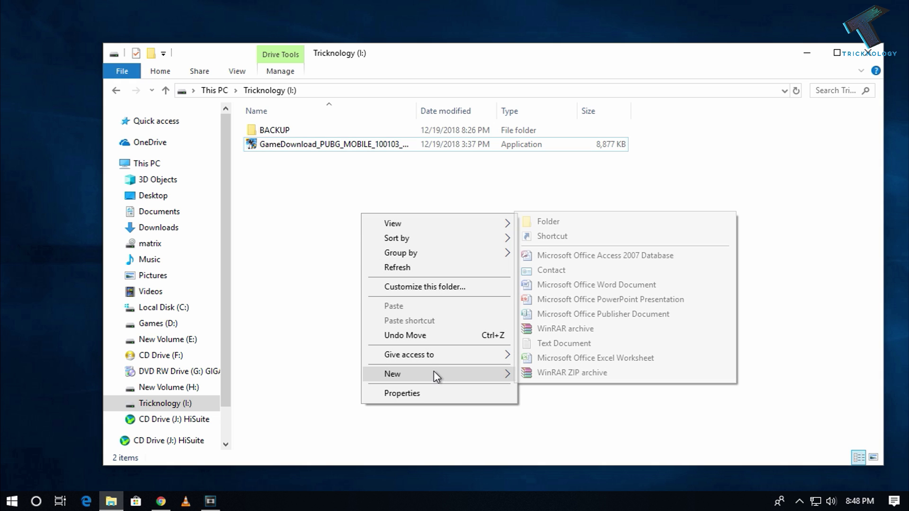
click(611, 221)
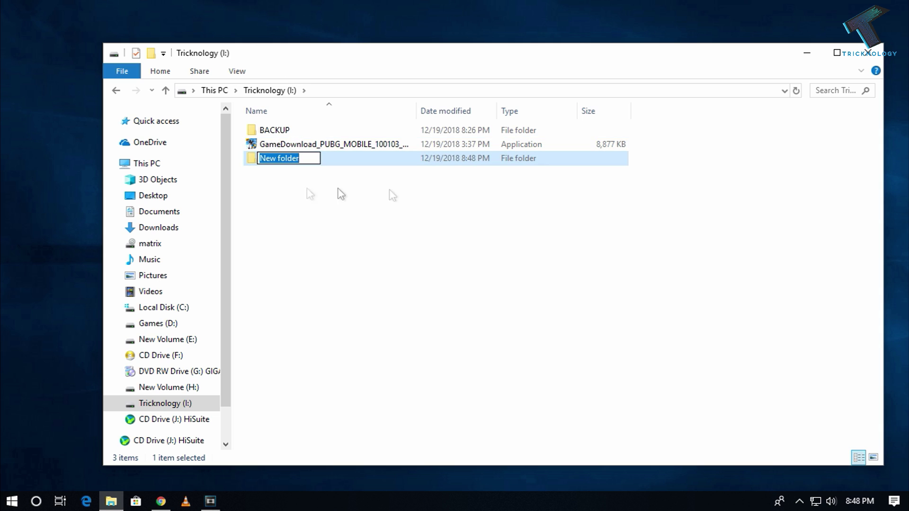
text(Pubg)
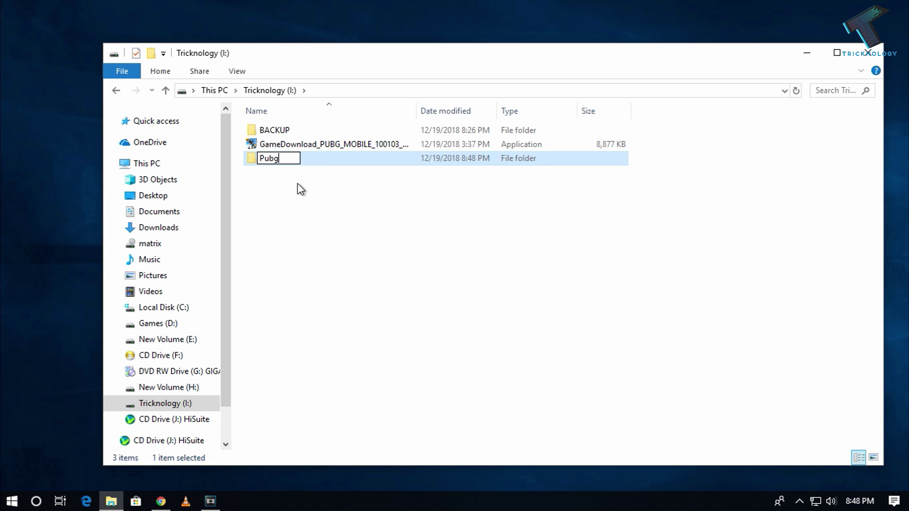
text( Mobile)
click(315, 194)
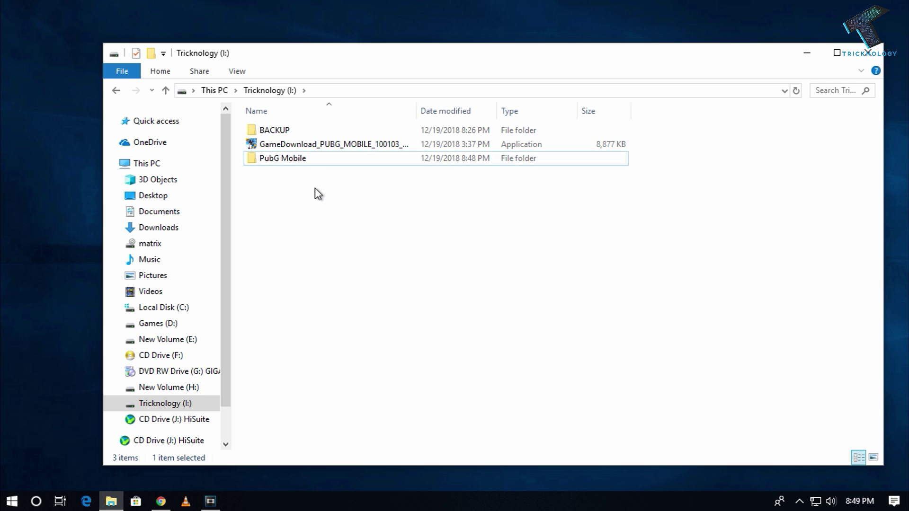
click(800, 502)
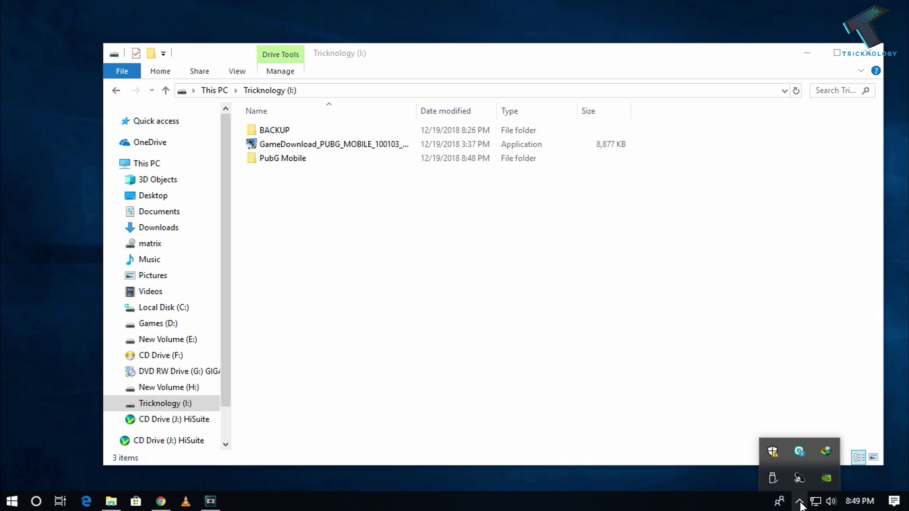
Open ESET's real-time protection exclusions via Setup > Computer protection > Edit exclusions.
click(798, 453)
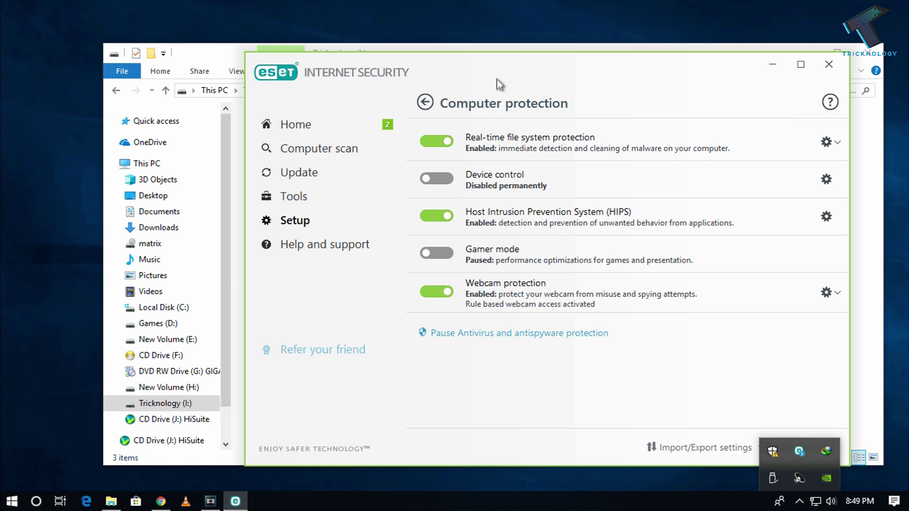
drag(384, 56, 401, 95)
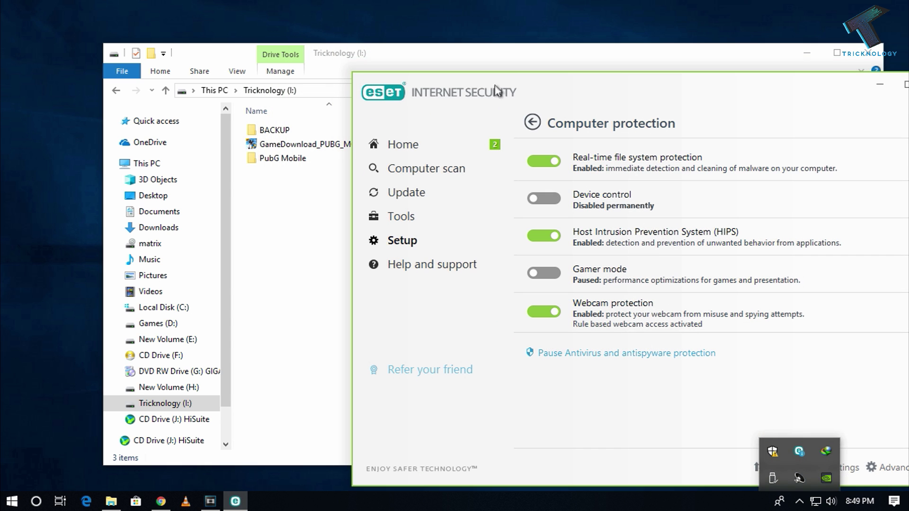
click(443, 240)
click(620, 182)
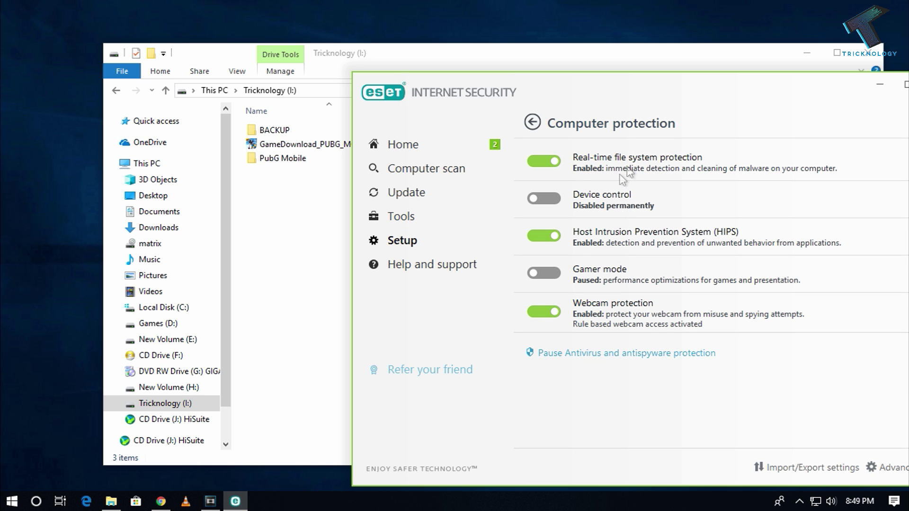
drag(676, 77, 614, 79)
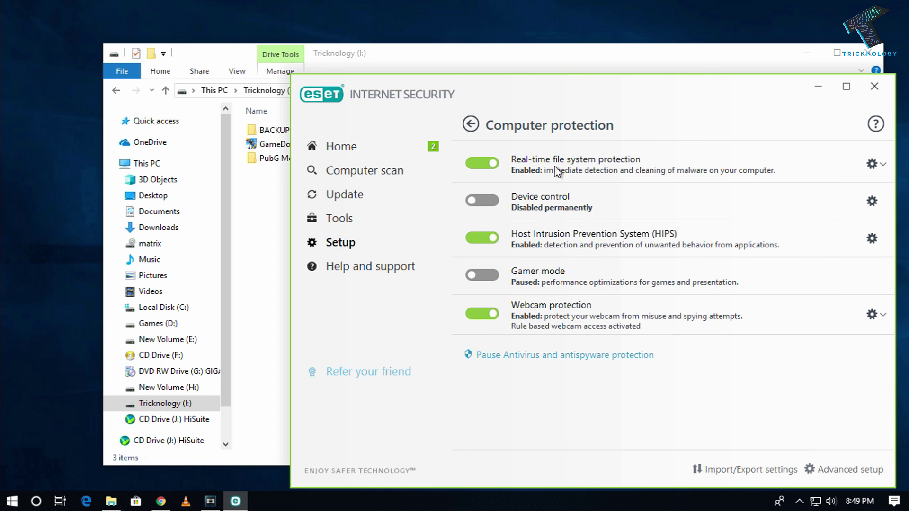
click(876, 164)
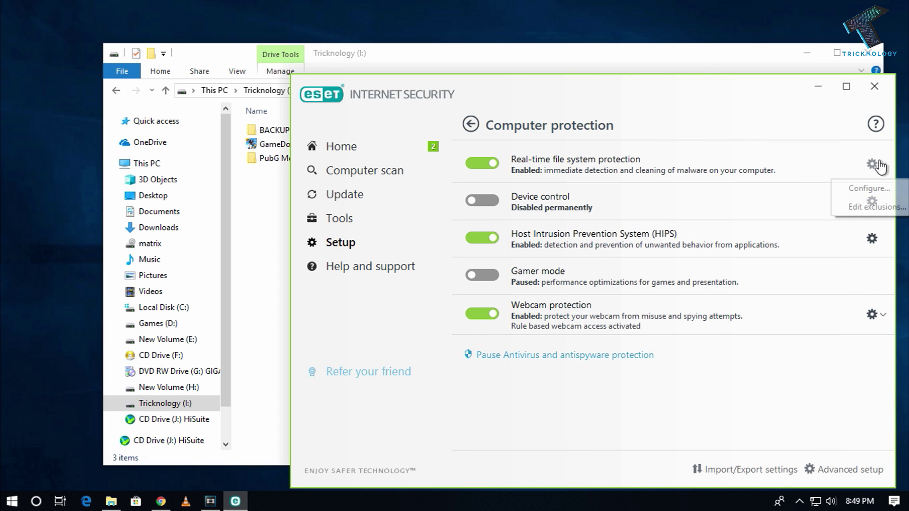
click(888, 212)
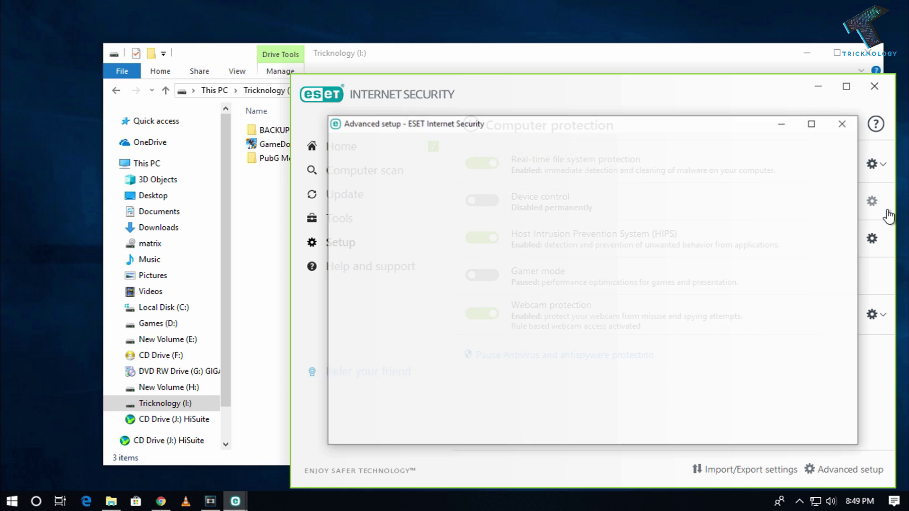
Delete the old I:\Pubg Mobile exclusion and add I:\PubG Mobile\*.* picked from drive I:.
click(443, 205)
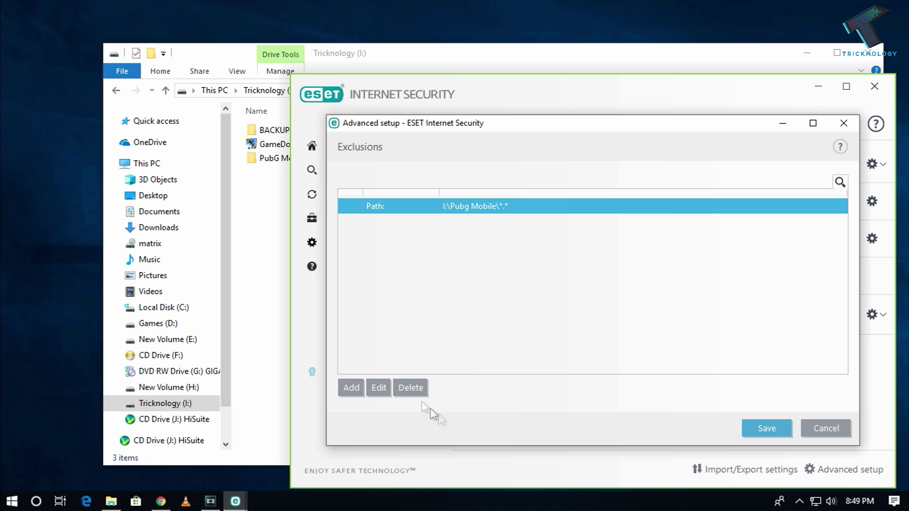
click(411, 388)
click(351, 388)
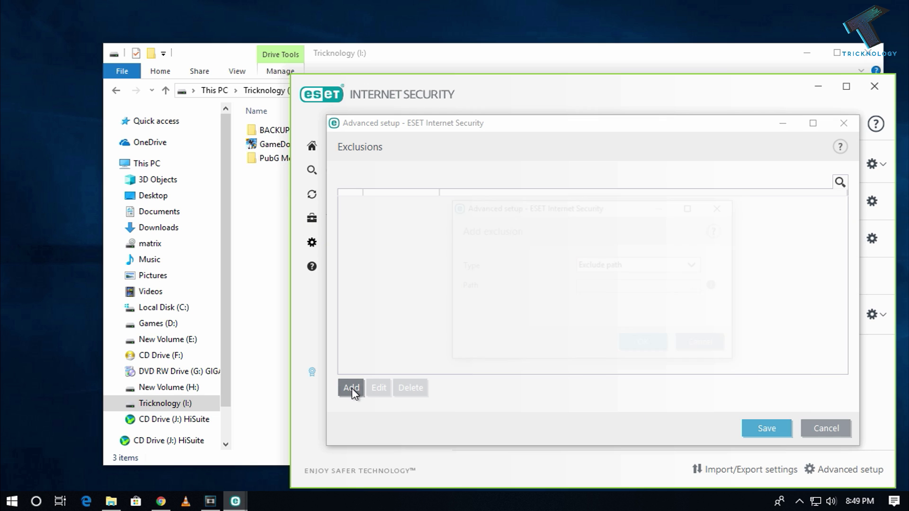
click(697, 290)
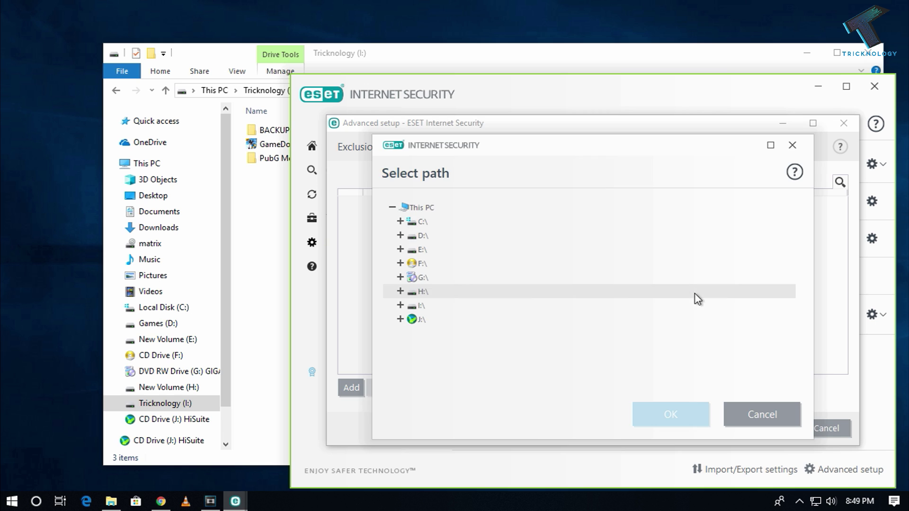
click(399, 307)
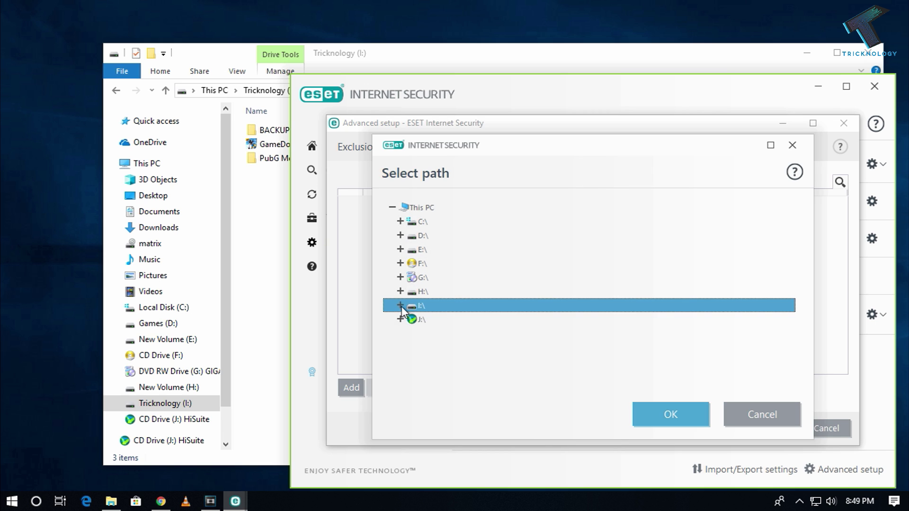
double_click(444, 303)
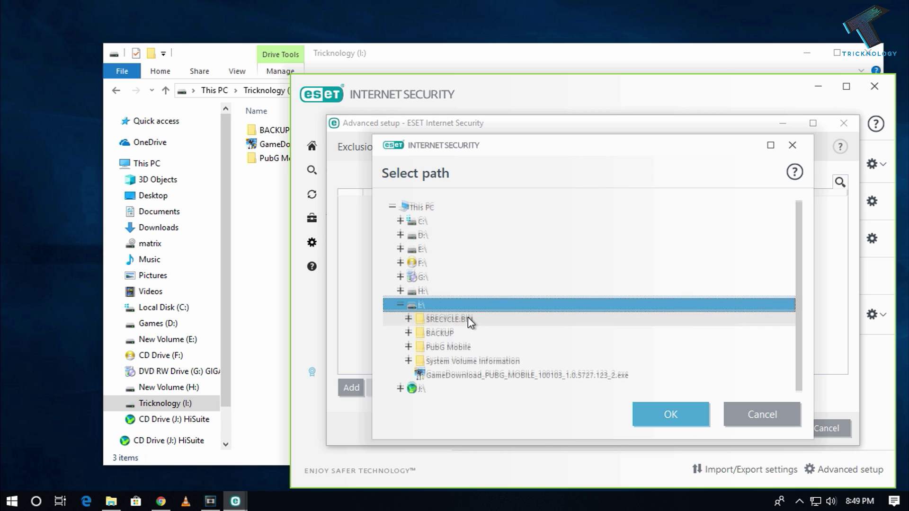
click(447, 345)
click(699, 428)
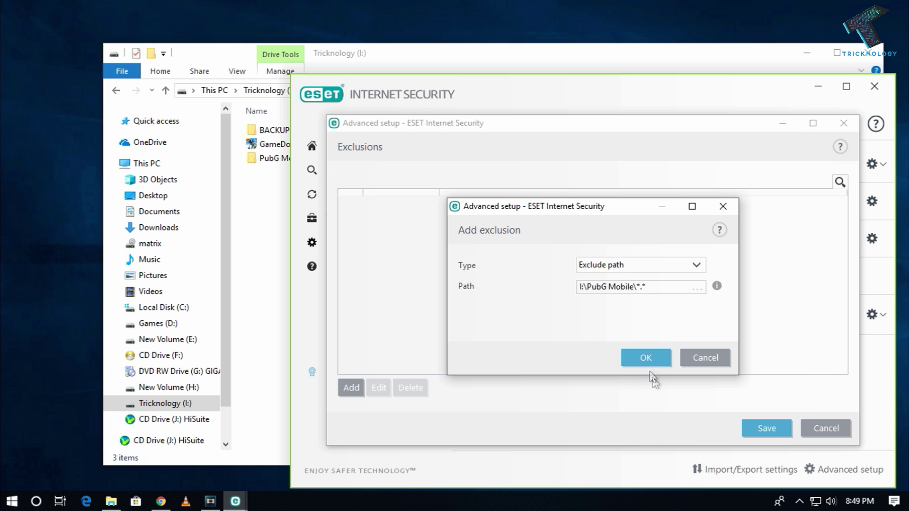
click(646, 358)
drag(460, 131, 587, 105)
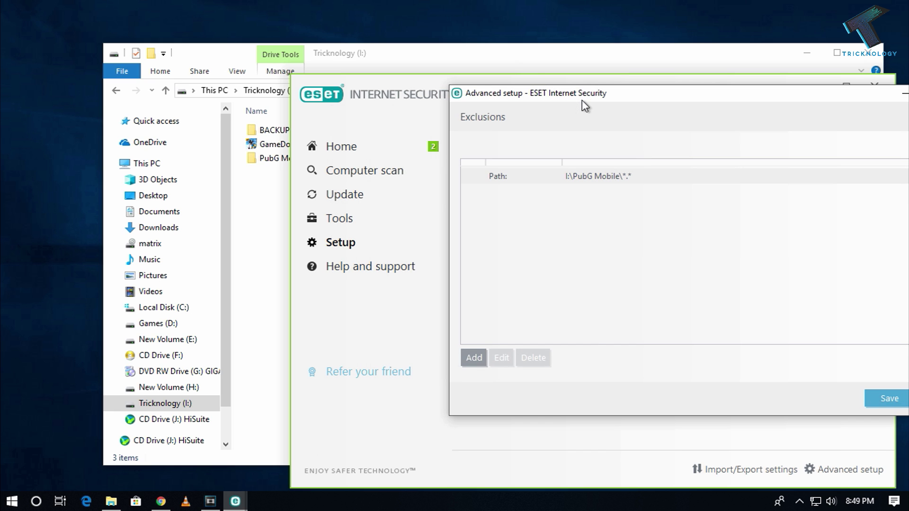
drag(356, 98, 393, 92)
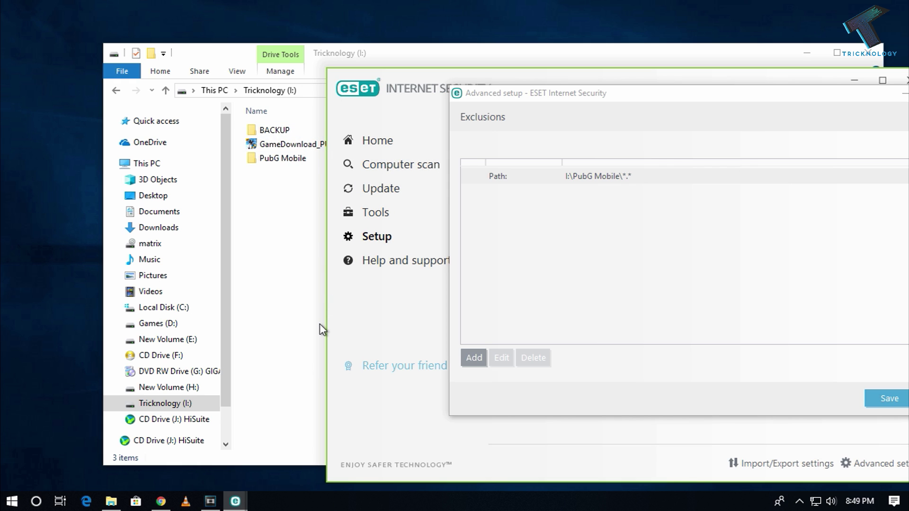
Search Google for 'kaspersky exclusion list'.
click(161, 501)
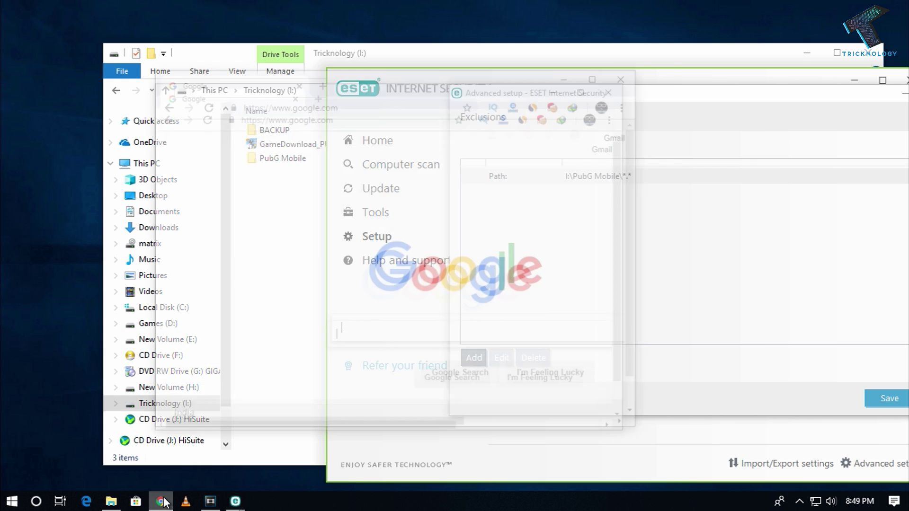
click(376, 297)
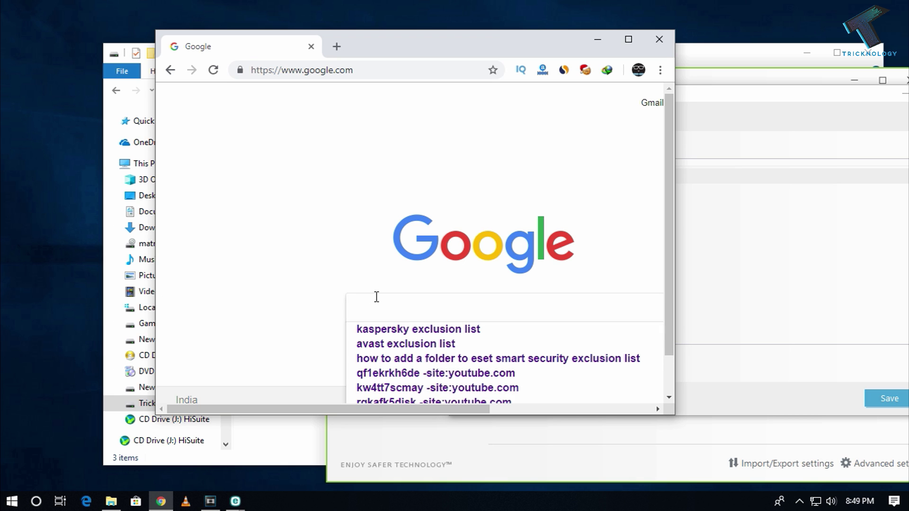
text(key)
key(BackSpace)
key(BackSpace)
text(as)
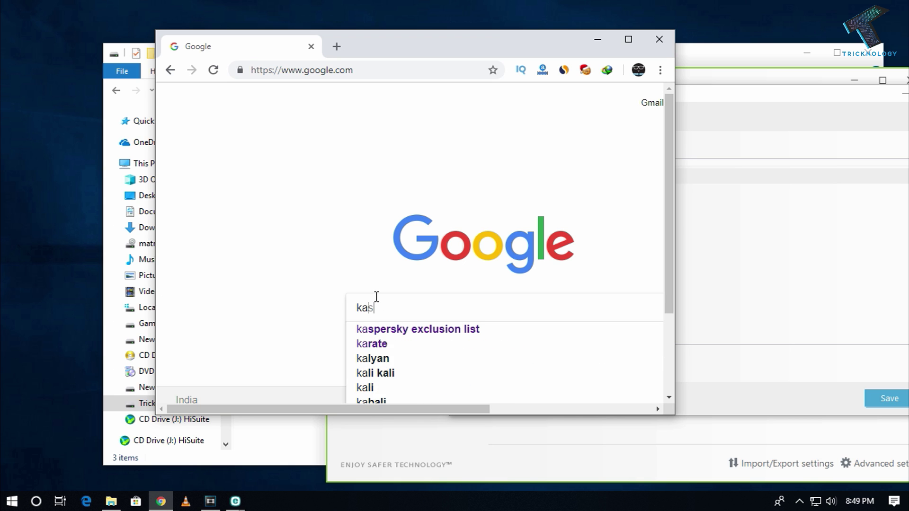
key(Down)
key(Return)
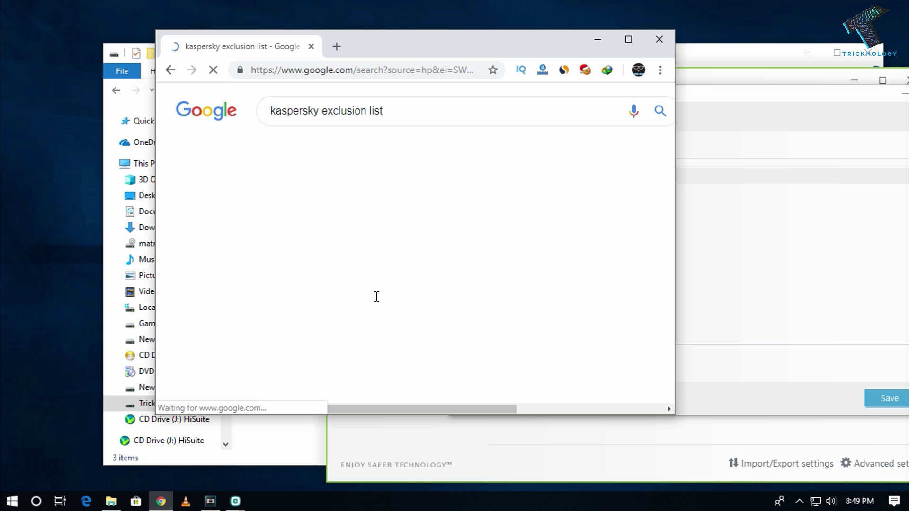
double_click(484, 53)
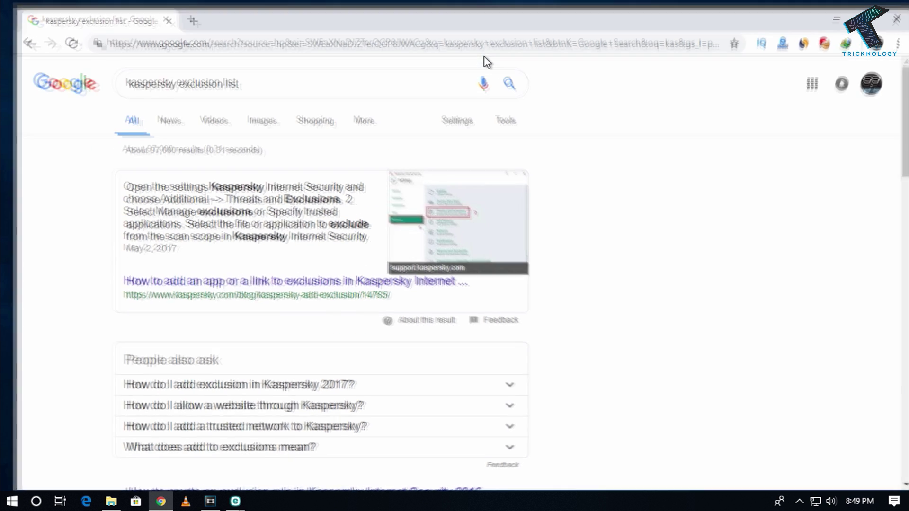
Change the search to 'avast exclusion add folder'.
drag(166, 77, 38, 78)
text(a)
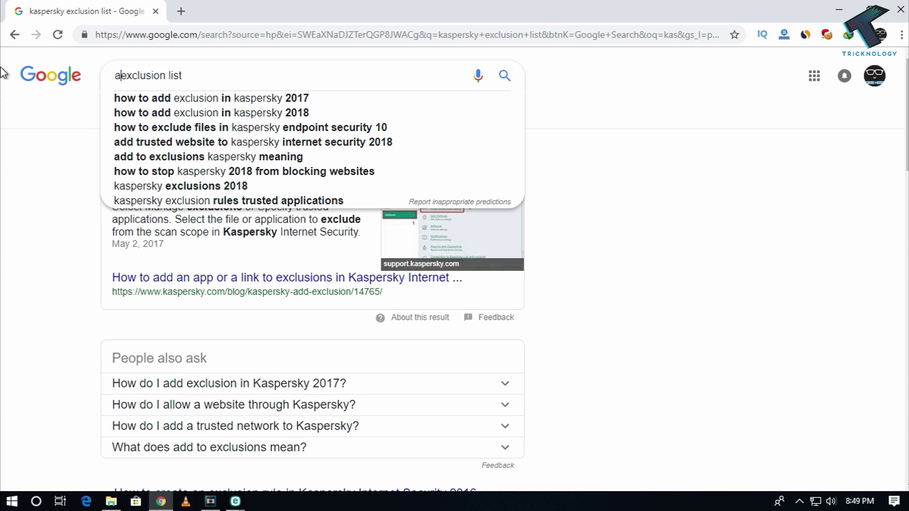
text(aast)
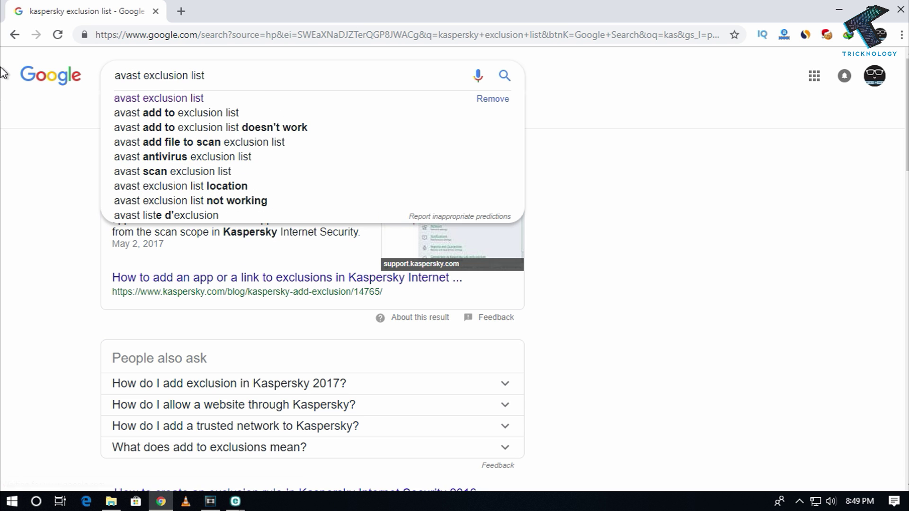
key(BackSpace)
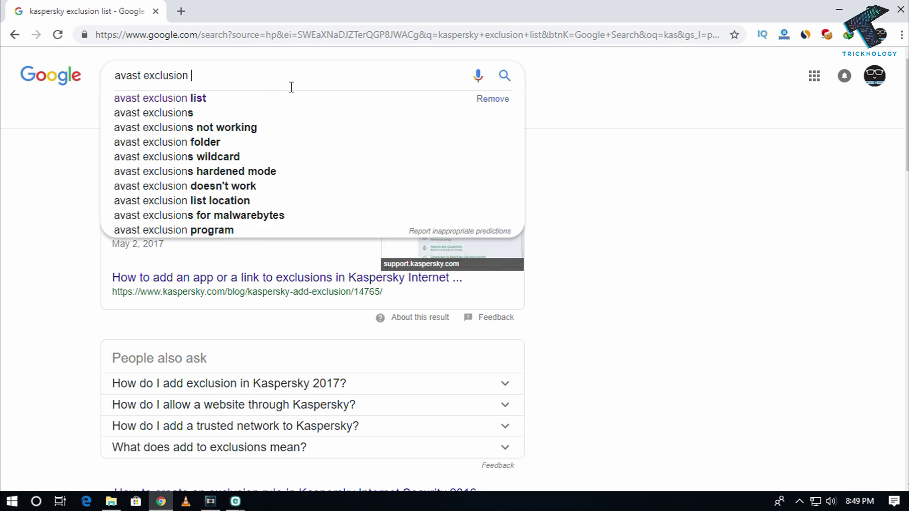
text(add folder)
key(Return)
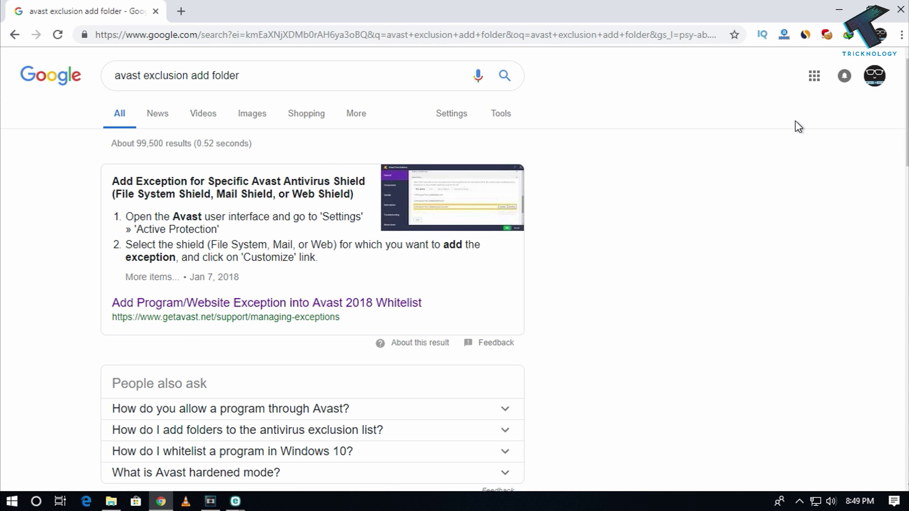
Return to ESET and save the updated exclusion list.
click(838, 9)
drag(642, 101, 529, 91)
click(777, 389)
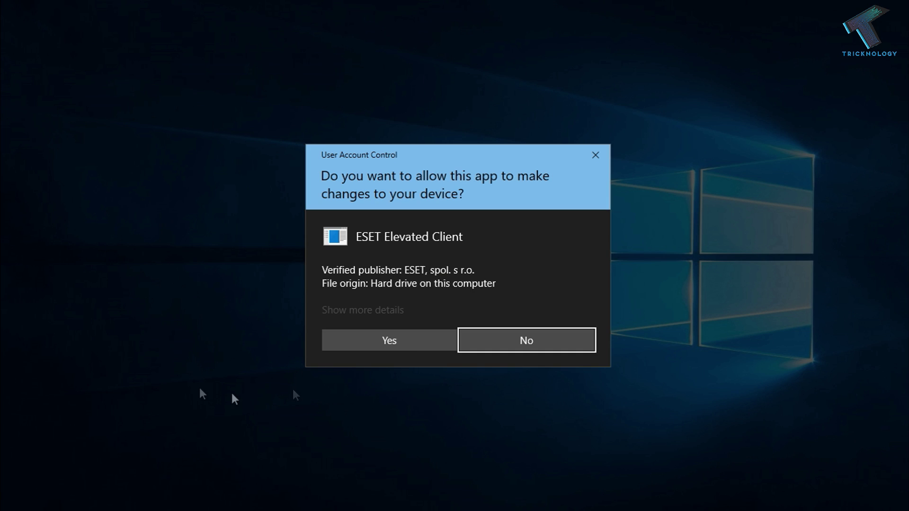
Approve ESET's save, then run the Tencent Gaming Buddy installer with admin rights.
click(335, 337)
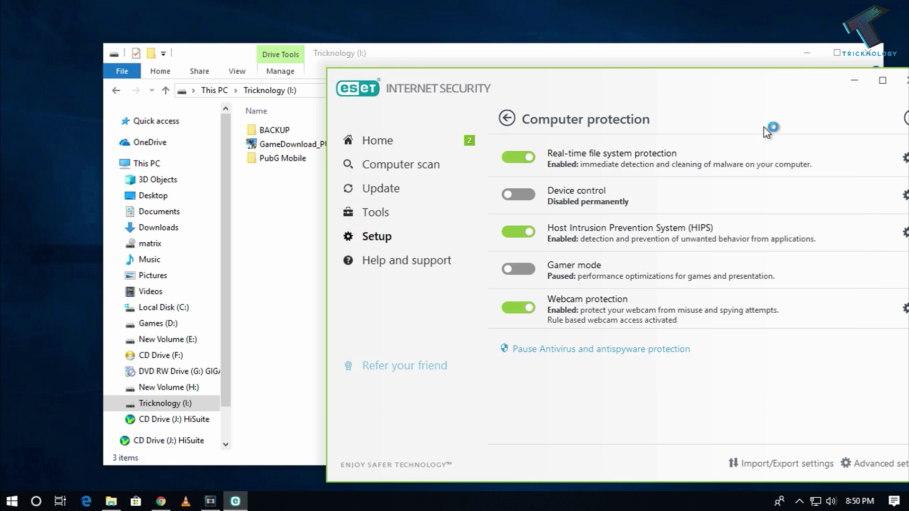
click(907, 81)
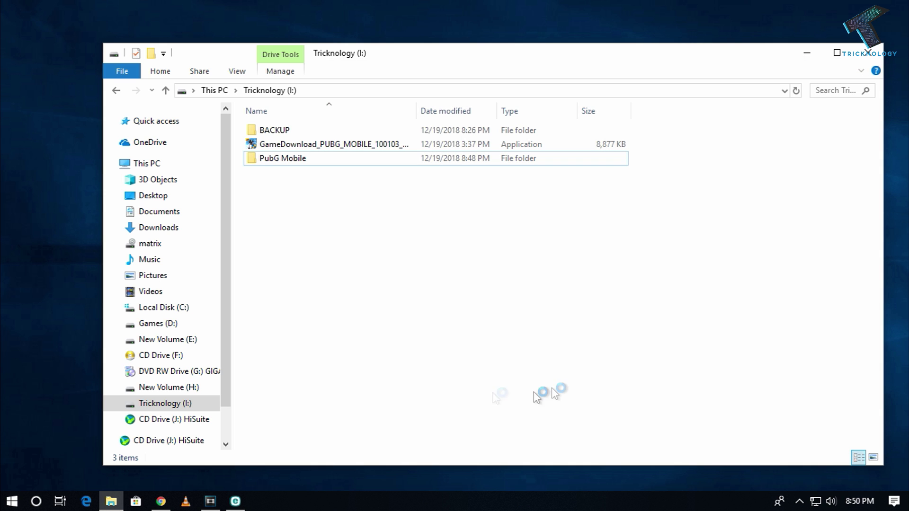
double_click(373, 144)
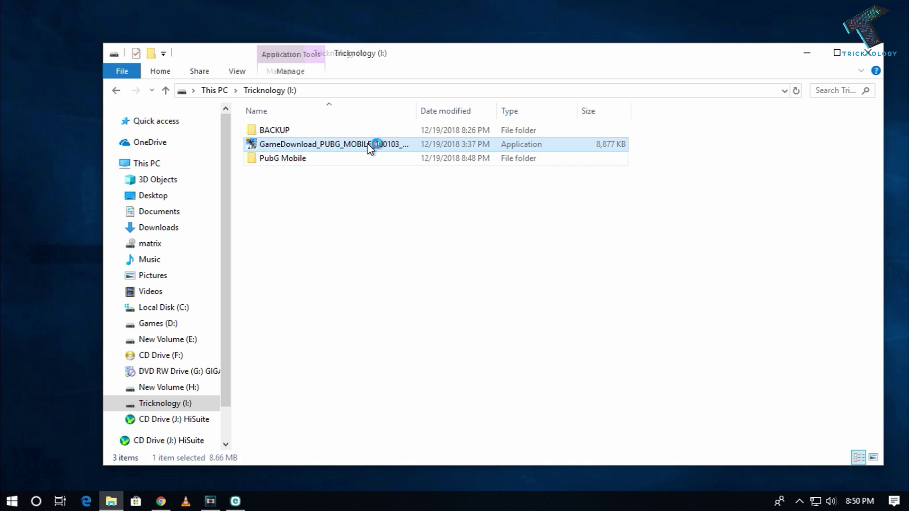
click(421, 347)
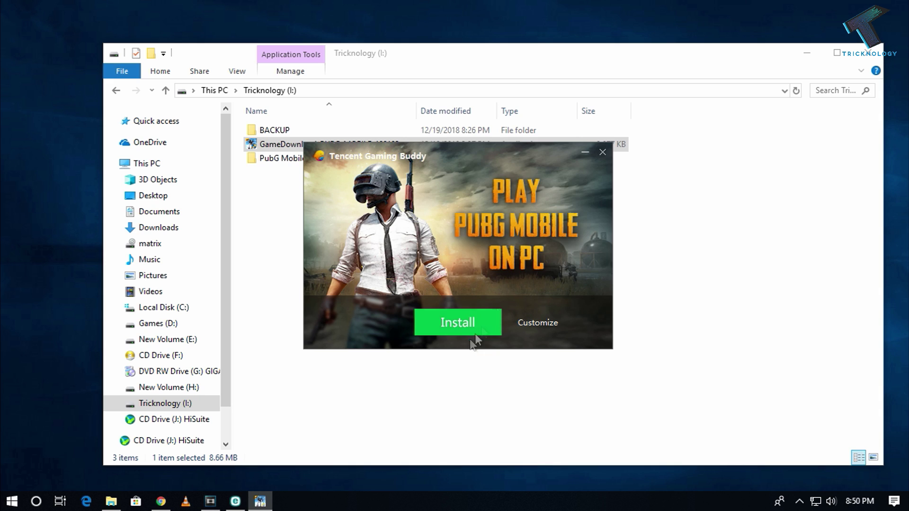
drag(478, 159, 668, 131)
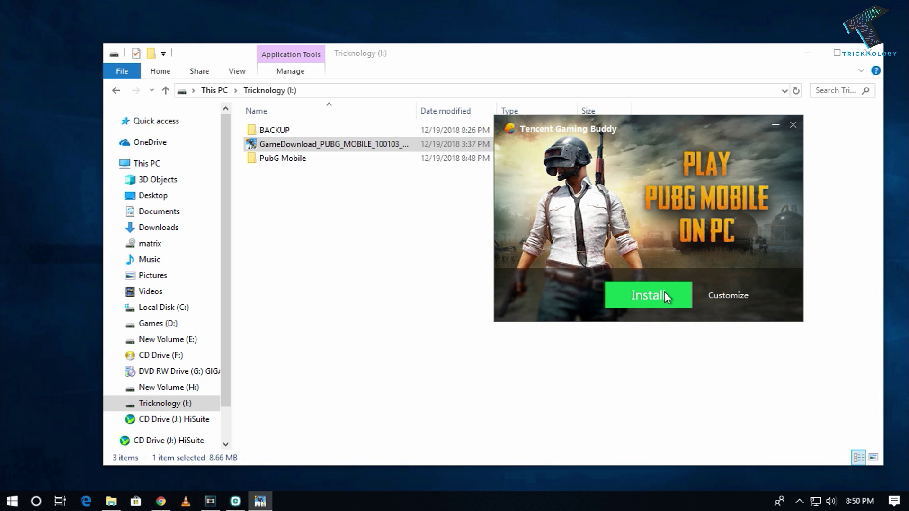
Set a custom install location of I:\PubG Mobile and install Tencent Gaming Buddy.
click(726, 297)
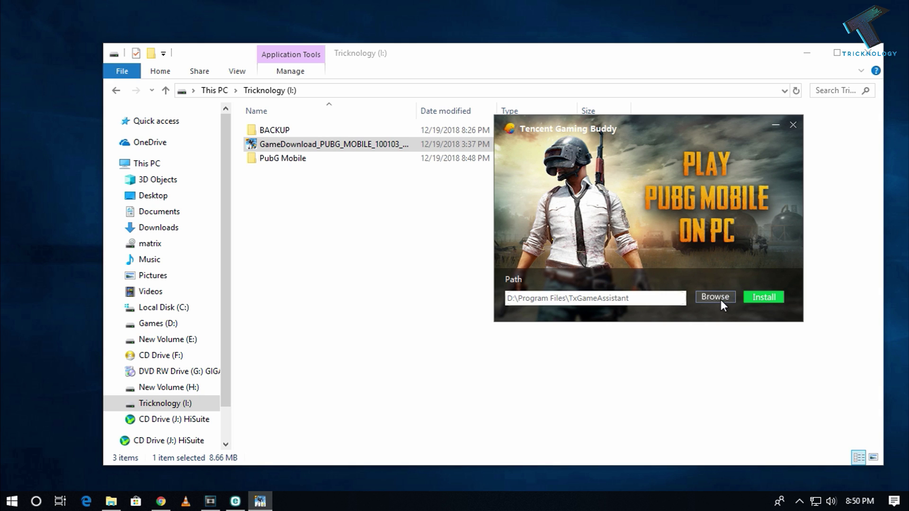
click(718, 298)
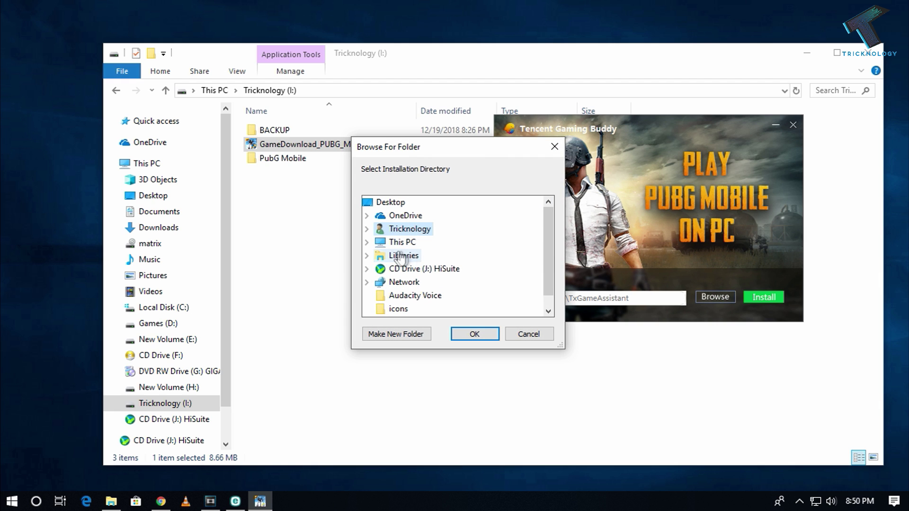
click(365, 242)
scroll(479, 259, down, 4)
double_click(424, 267)
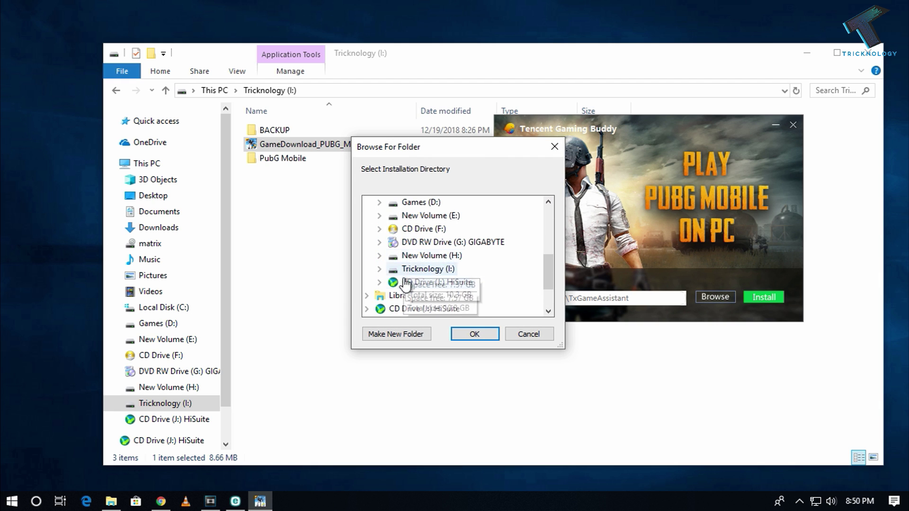
scroll(485, 313, down, 1)
click(436, 255)
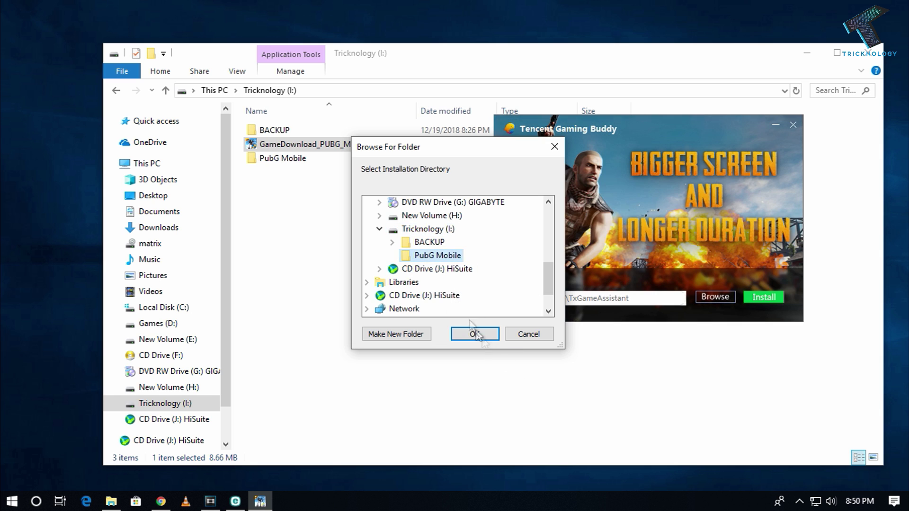
click(475, 334)
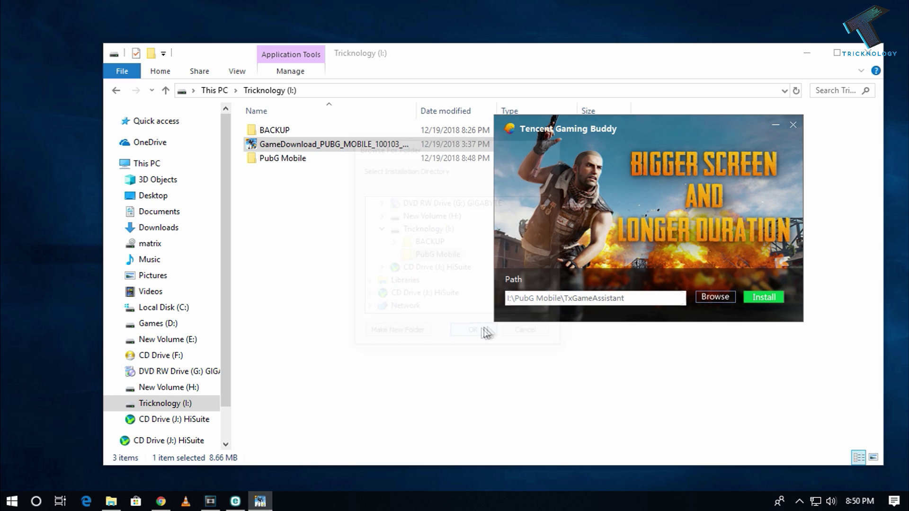
click(765, 298)
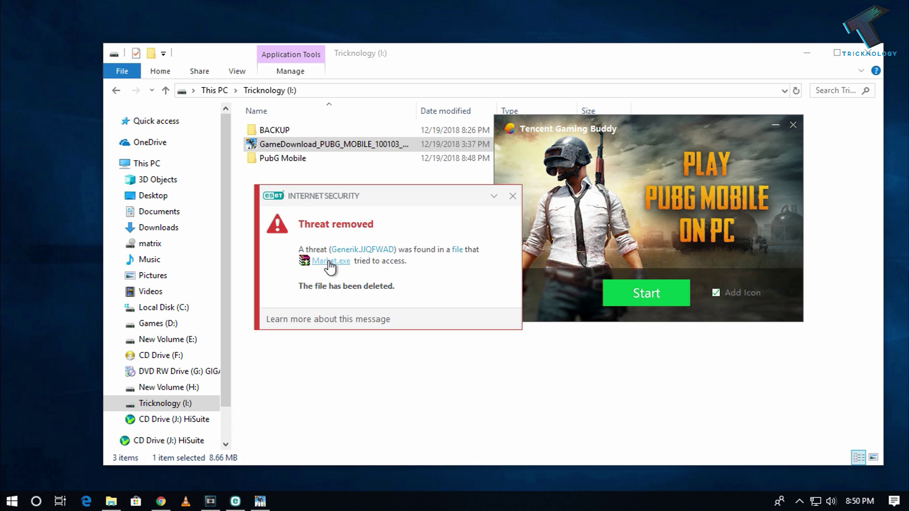
Locate the Temp folder on Games (D:) in File Explorer.
click(325, 262)
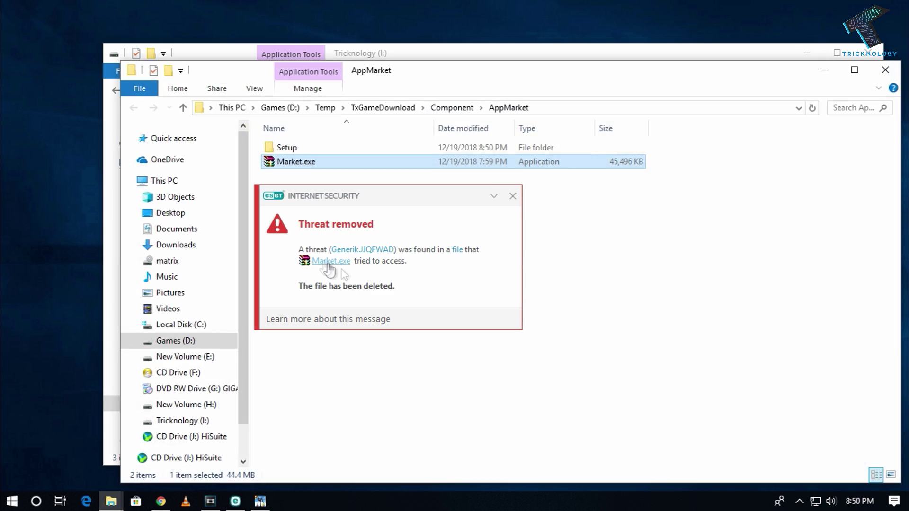
click(280, 108)
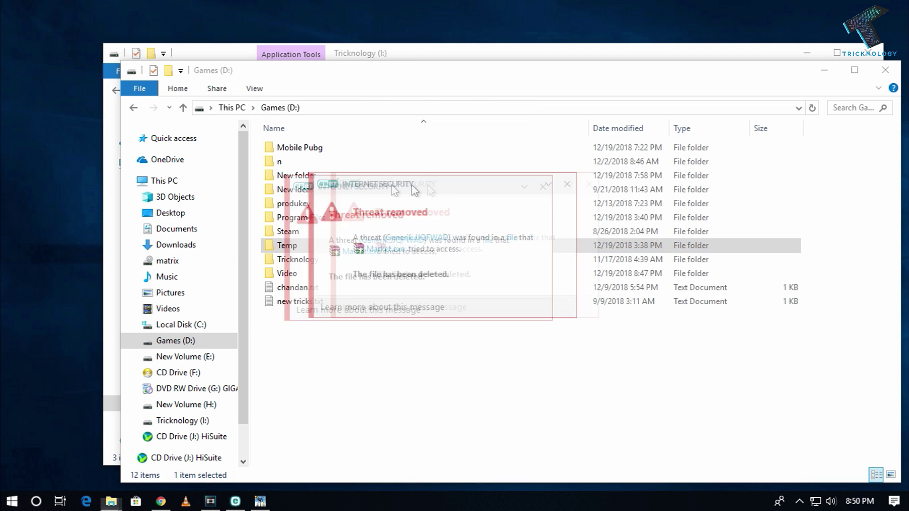
click(286, 258)
click(287, 247)
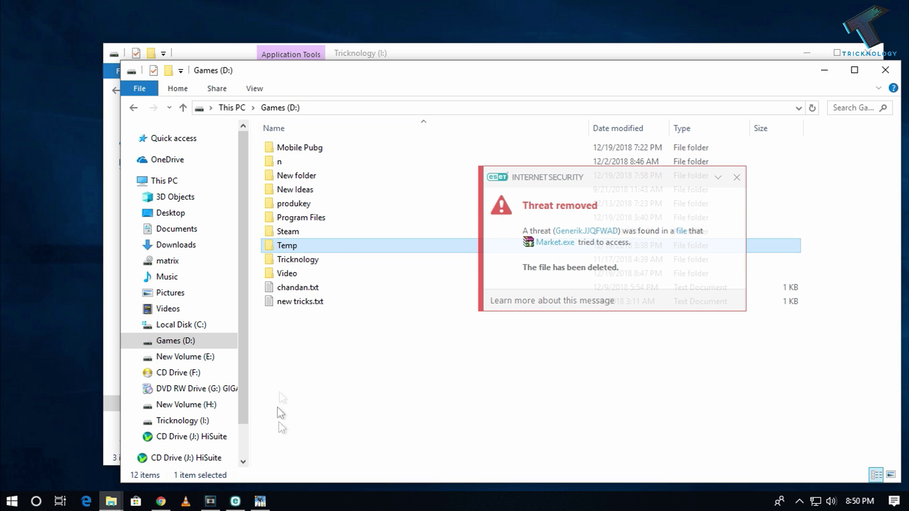
Open ESET's real-time protection exclusions list from Setup > Computer protection.
click(237, 501)
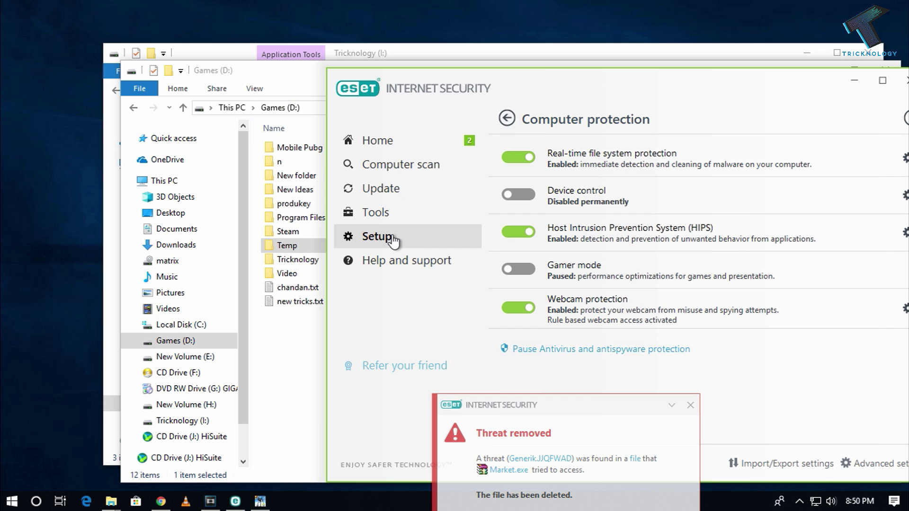
click(376, 237)
click(662, 183)
click(904, 158)
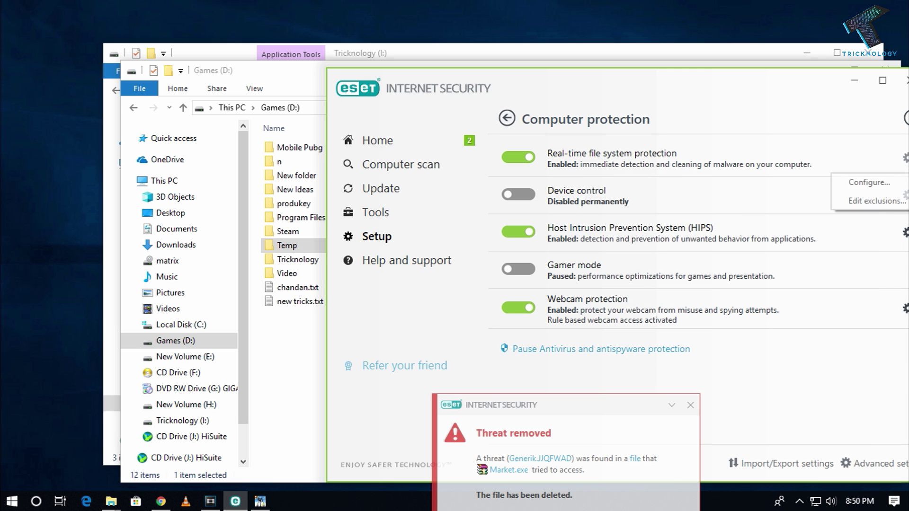
click(886, 203)
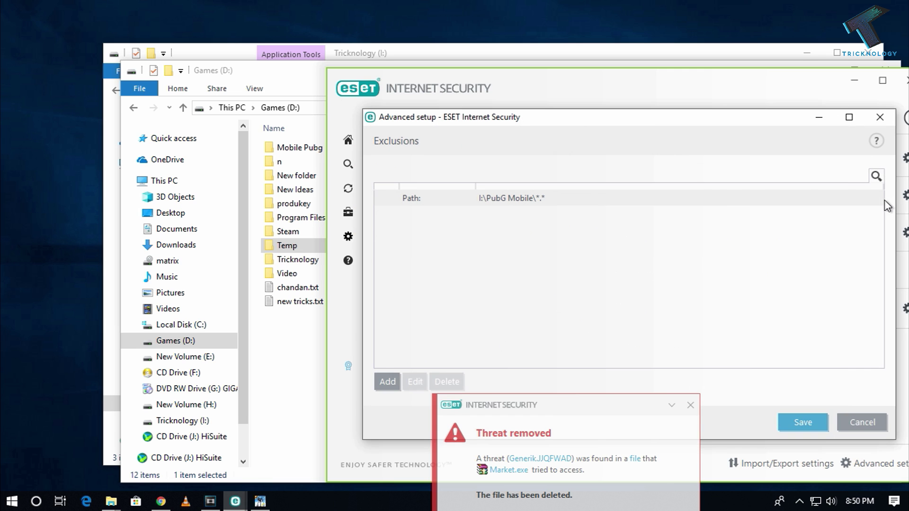
Add D:\Temp\*.* as a new excluded path.
click(383, 389)
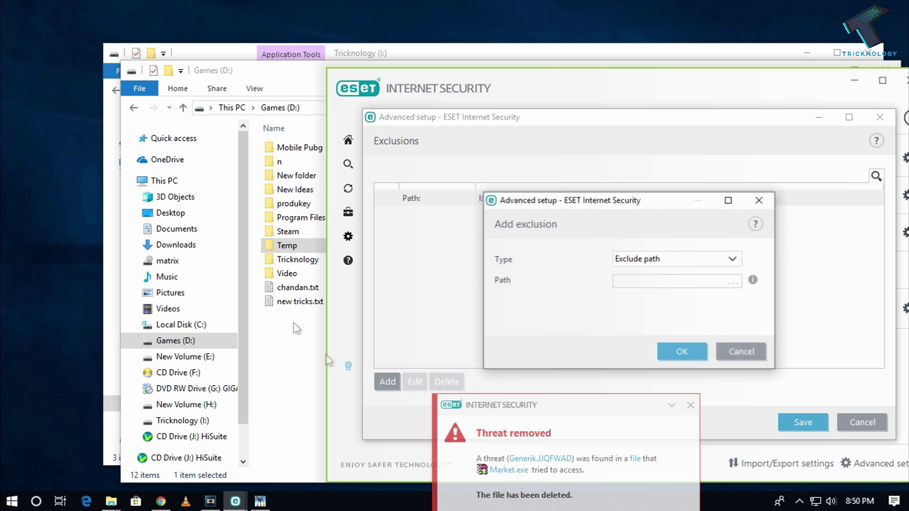
click(731, 286)
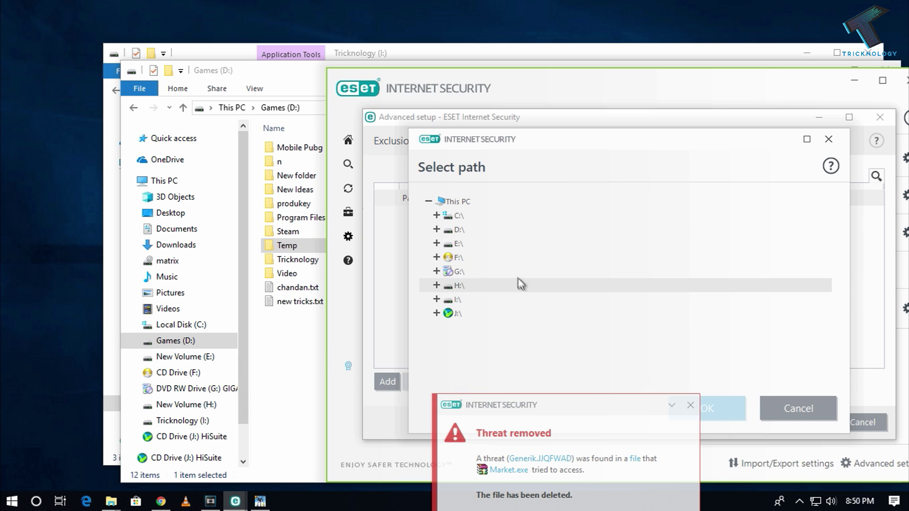
click(437, 303)
click(436, 299)
double_click(484, 303)
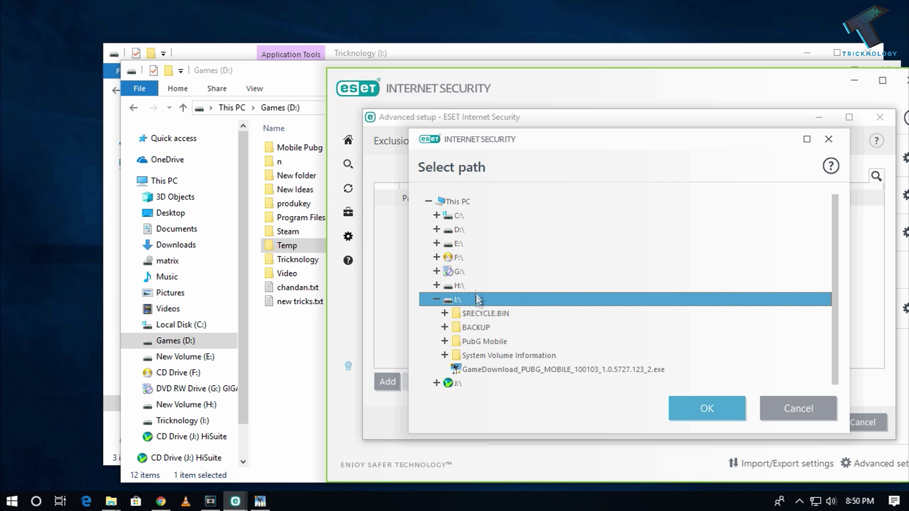
double_click(479, 304)
double_click(450, 232)
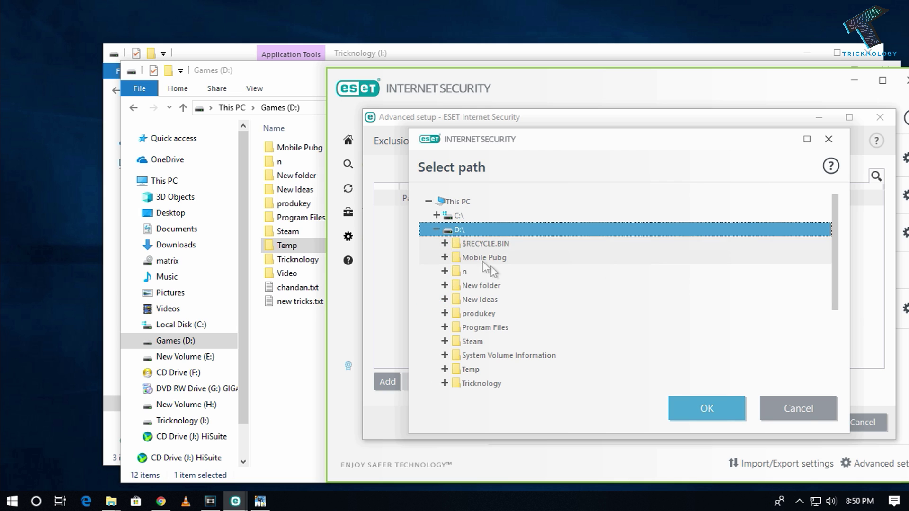
click(507, 371)
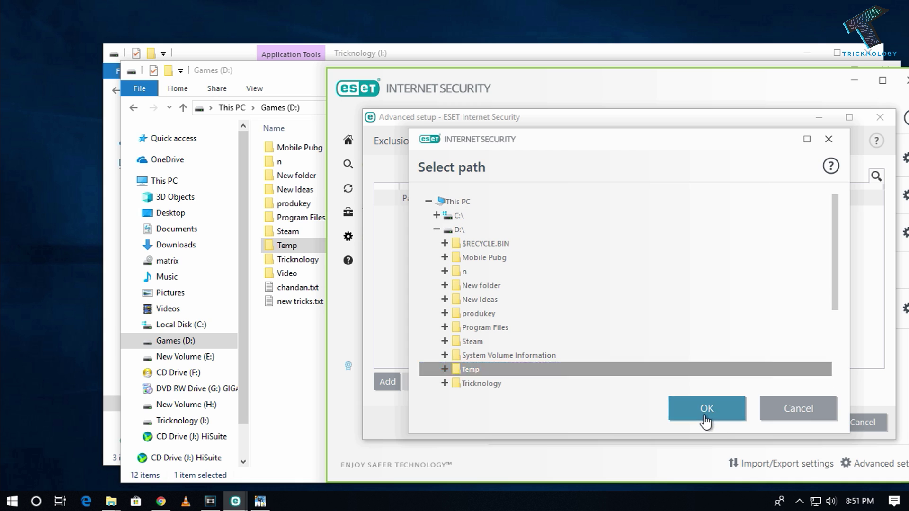
click(706, 408)
click(688, 352)
drag(540, 115, 606, 102)
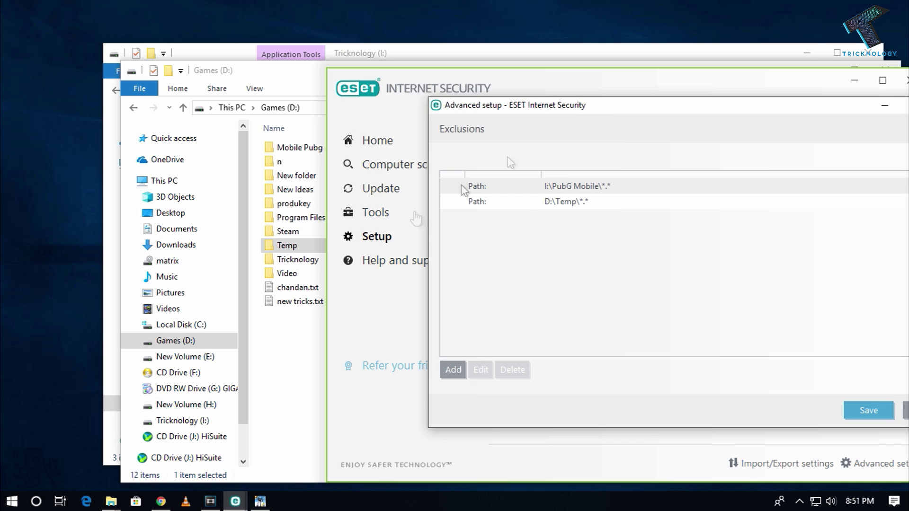
Open C:\Temp in File Explorer and select the TxGameDownload folder.
click(181, 325)
double_click(326, 248)
click(324, 151)
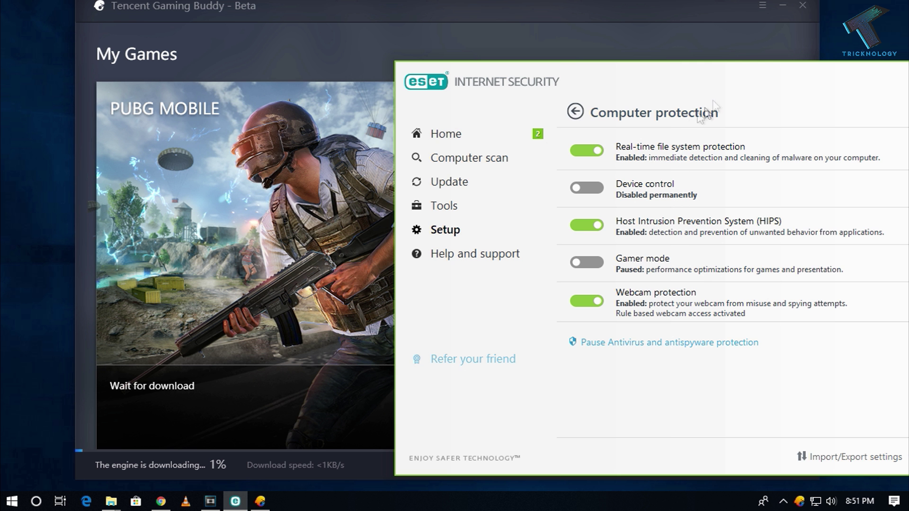
Reopen the real-time protection exclusions list in ESET's Computer protection settings.
drag(724, 89, 585, 81)
click(332, 198)
click(392, 222)
click(847, 152)
click(843, 148)
click(850, 190)
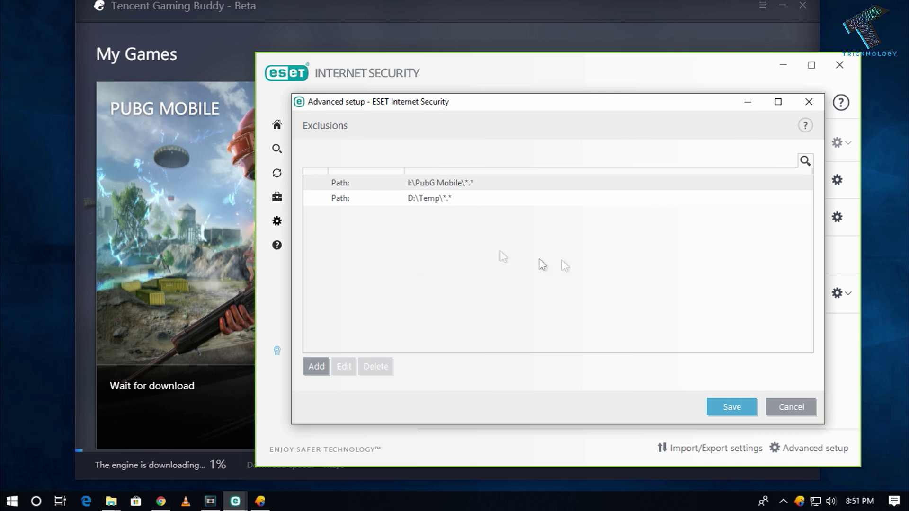
Add C:\Temp\TxGameDownload\*.* as an exclusion and save with administrator approval.
click(316, 366)
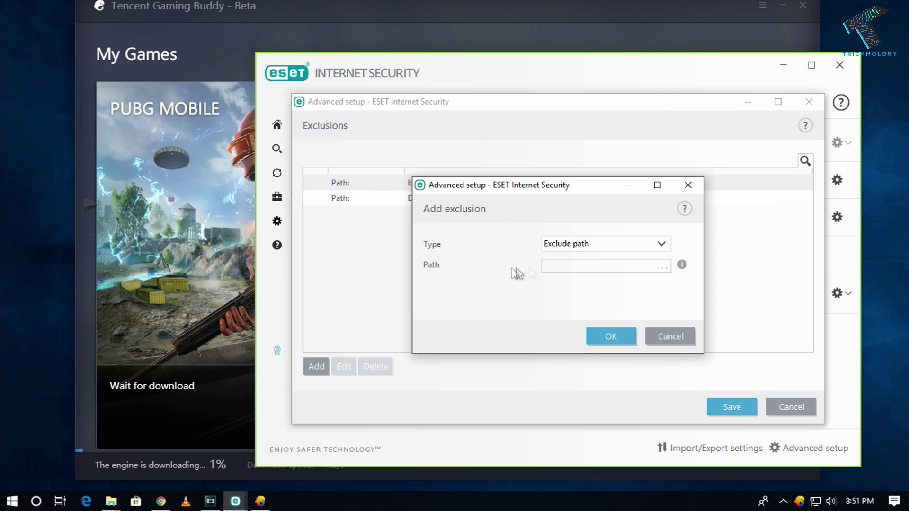
click(662, 268)
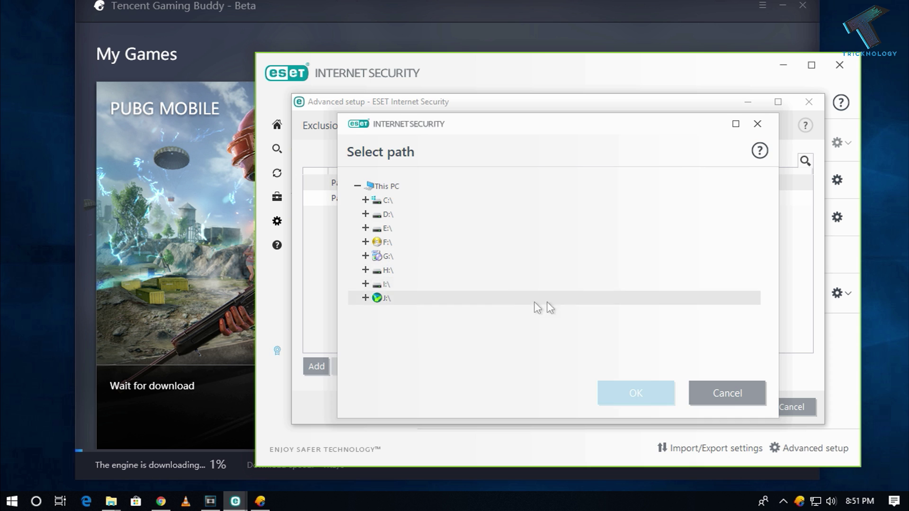
double_click(419, 200)
scroll(453, 308, down, 3)
click(433, 270)
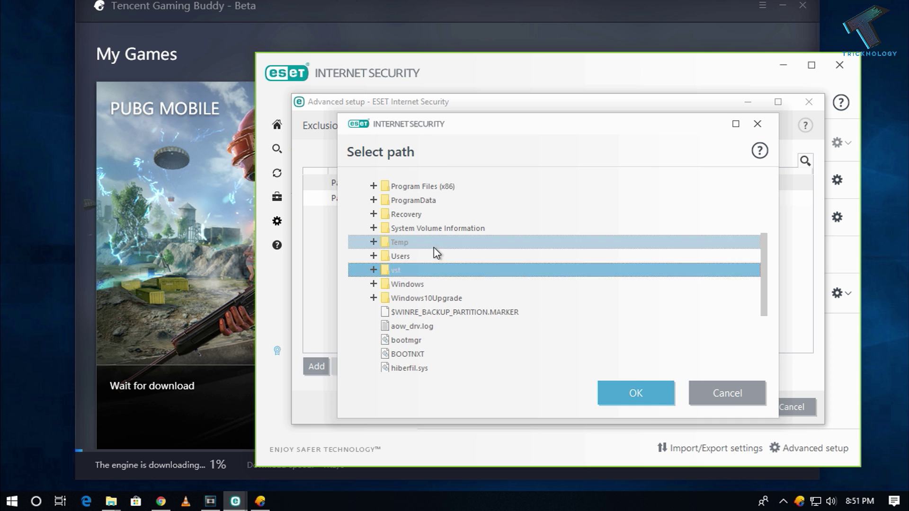
double_click(434, 245)
click(439, 260)
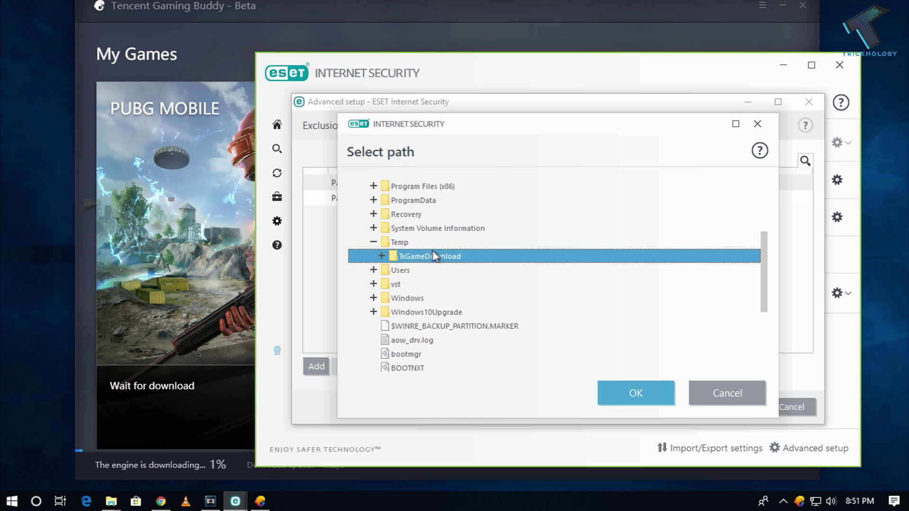
click(633, 393)
click(614, 340)
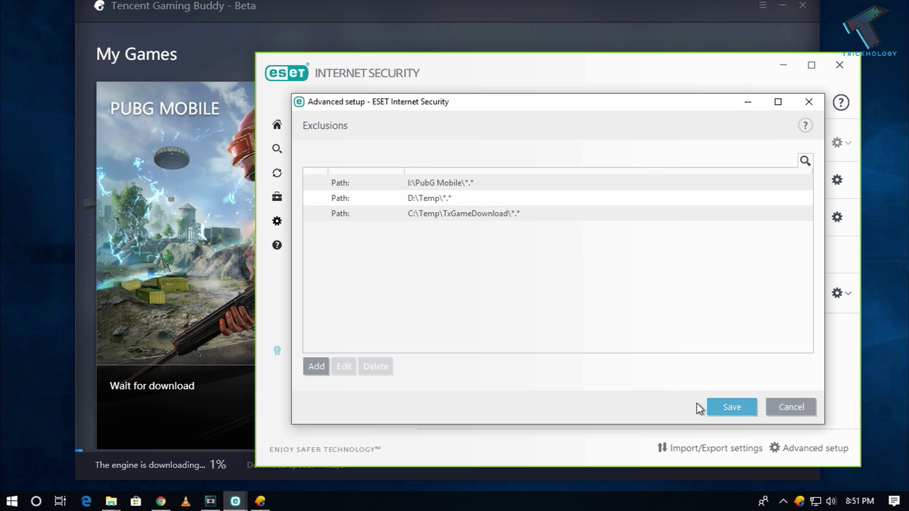
click(731, 409)
click(370, 340)
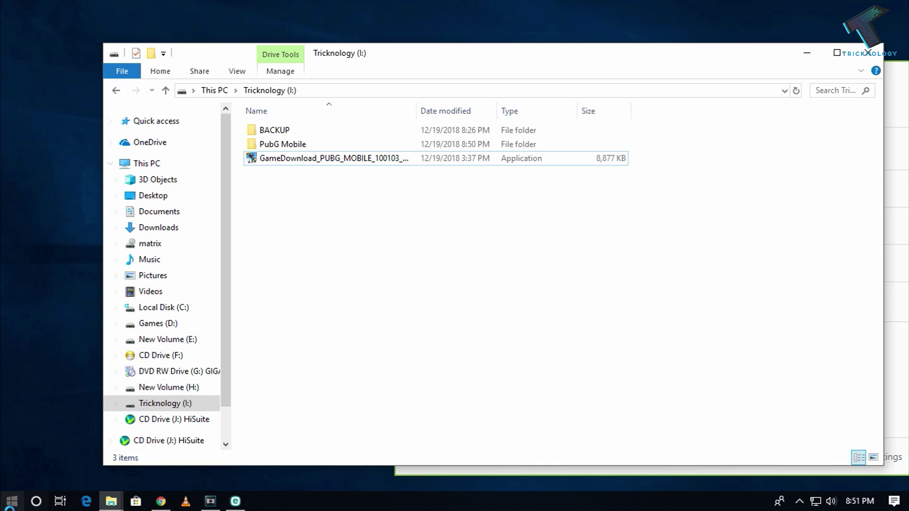
Uninstall the existing Tencent Gaming Buddy from the Start menu with administrator approval.
key(super)
click(114, 176)
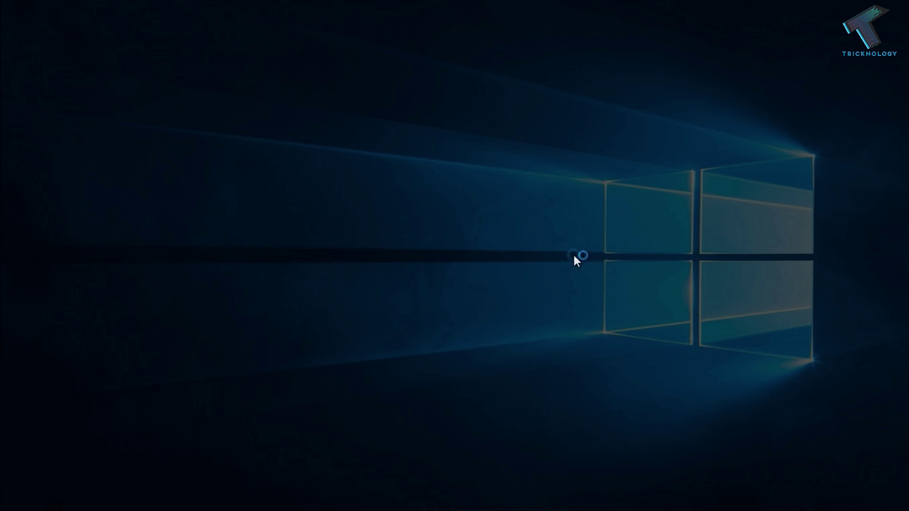
click(430, 337)
click(422, 281)
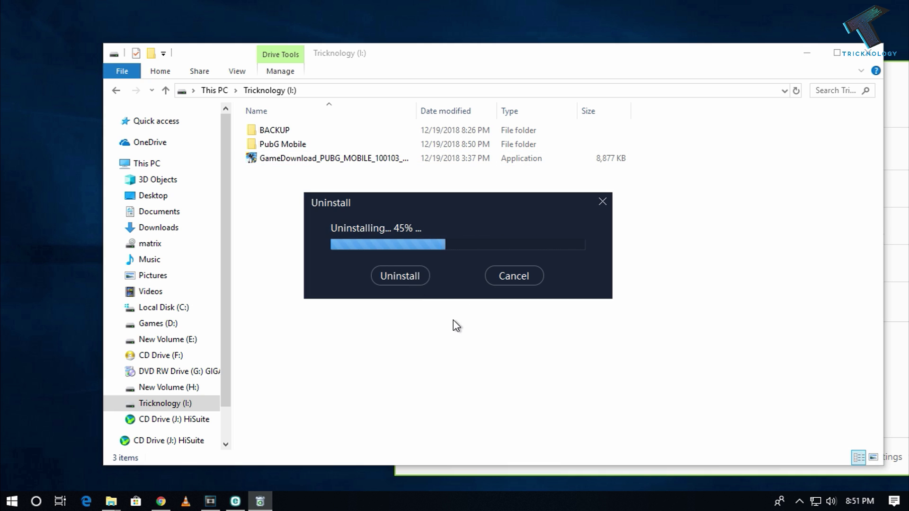
click(517, 296)
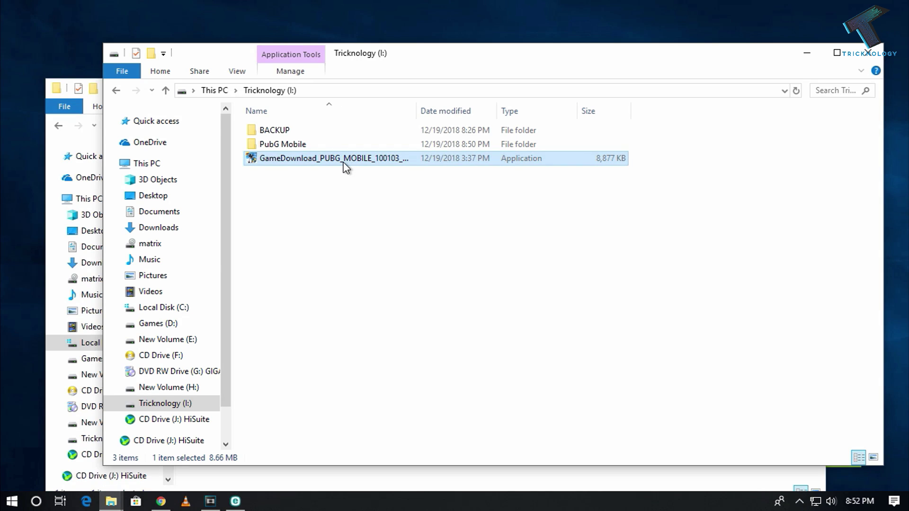
Run the GameDownload installer with a custom location, I:\PubG Mobile, and start installing.
double_click(346, 161)
click(396, 355)
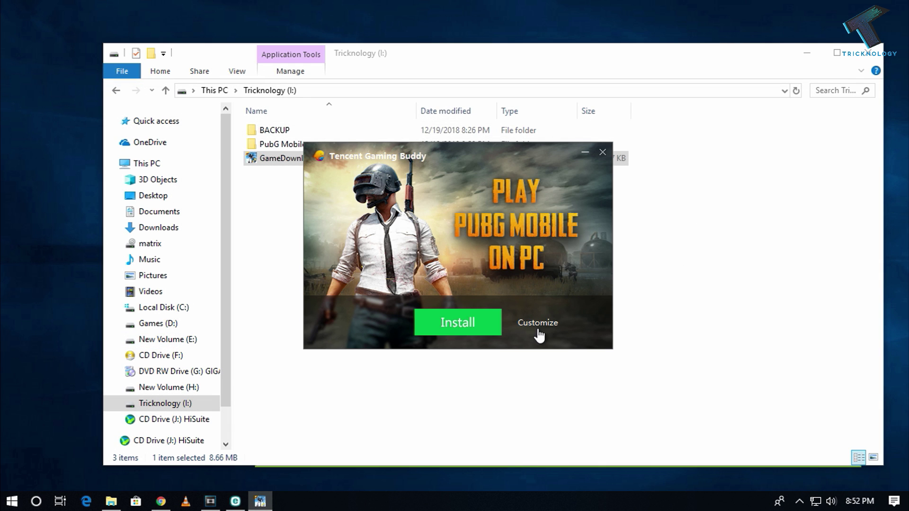
click(536, 328)
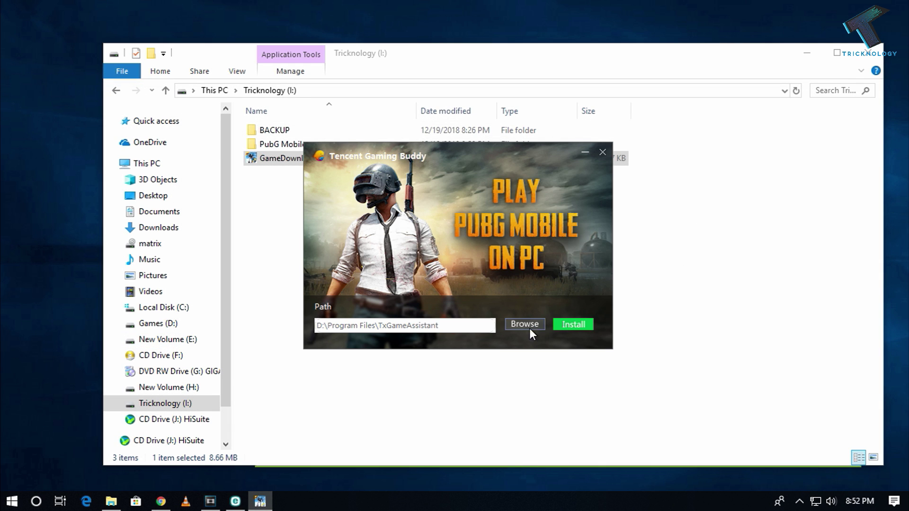
click(530, 326)
scroll(507, 285, down, 1)
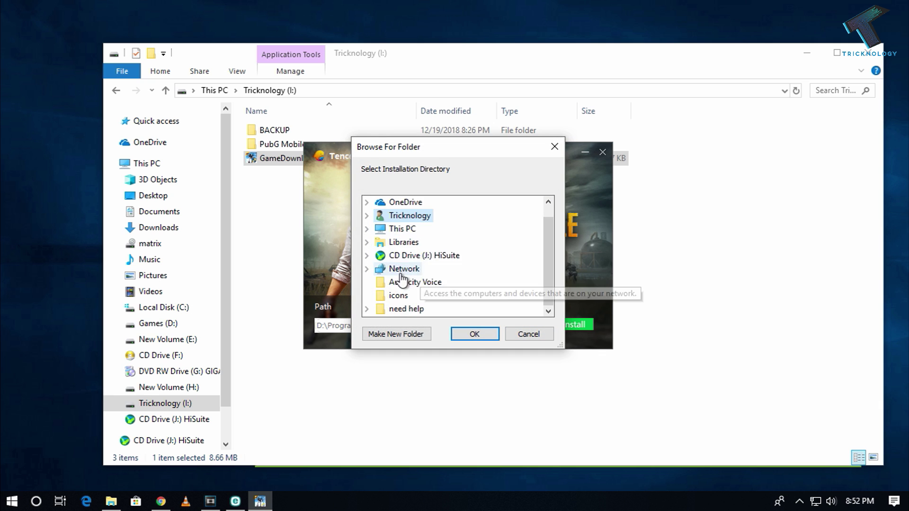
double_click(399, 240)
scroll(458, 279, down, 3)
scroll(447, 284, down, 2)
double_click(426, 229)
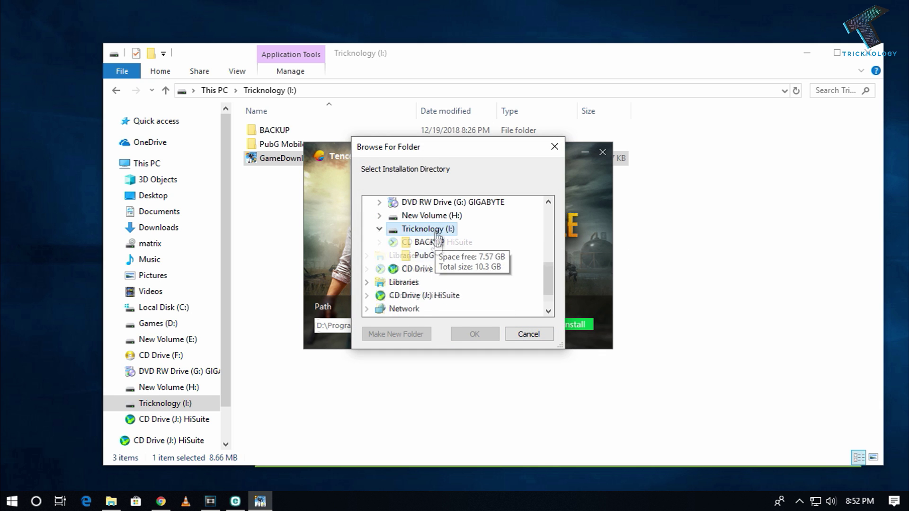
click(452, 256)
click(477, 335)
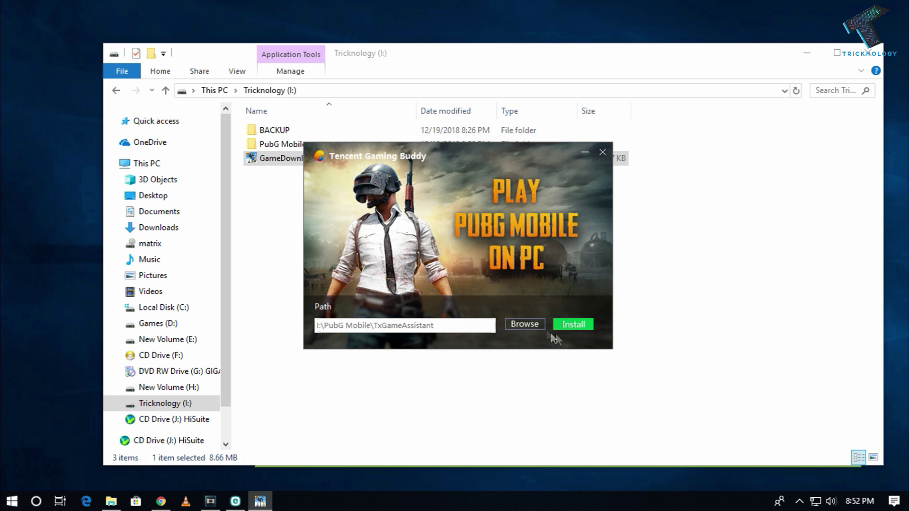
click(574, 324)
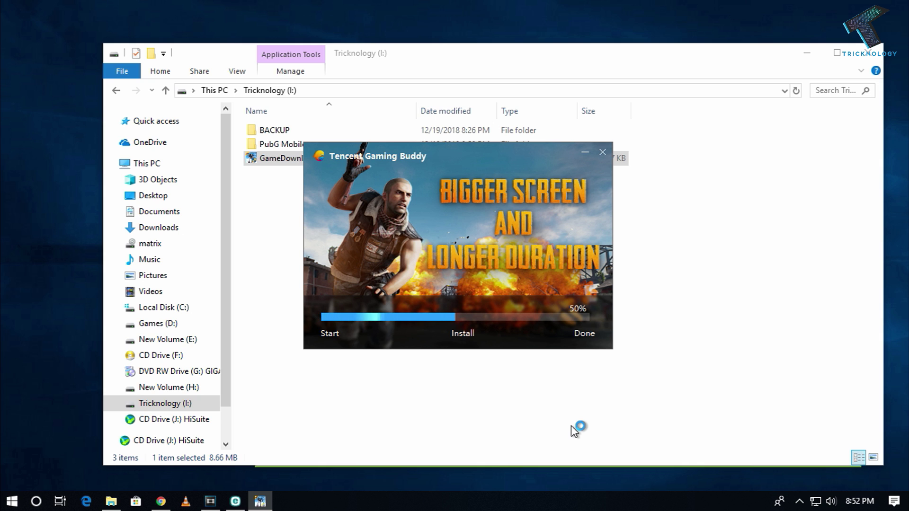
Finish the installer, launch Gaming Buddy, and raise its window to show the engine download.
click(472, 329)
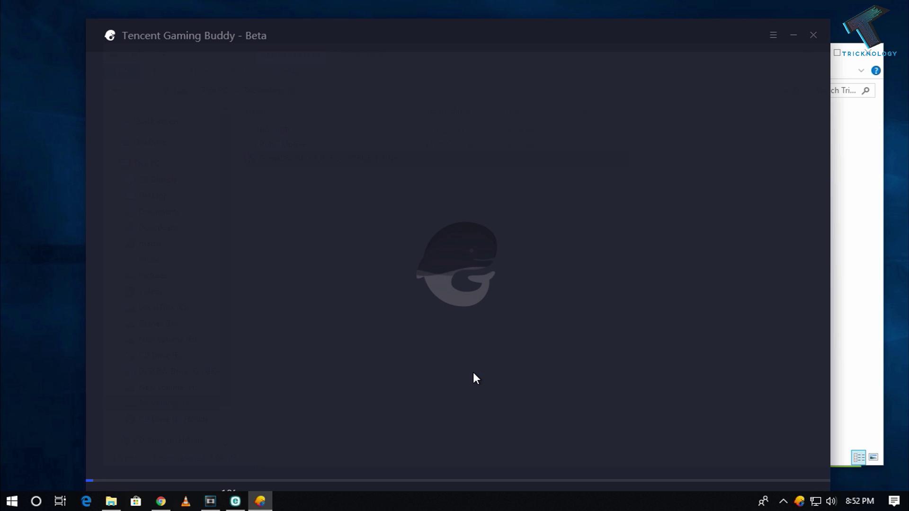
drag(417, 73, 459, 18)
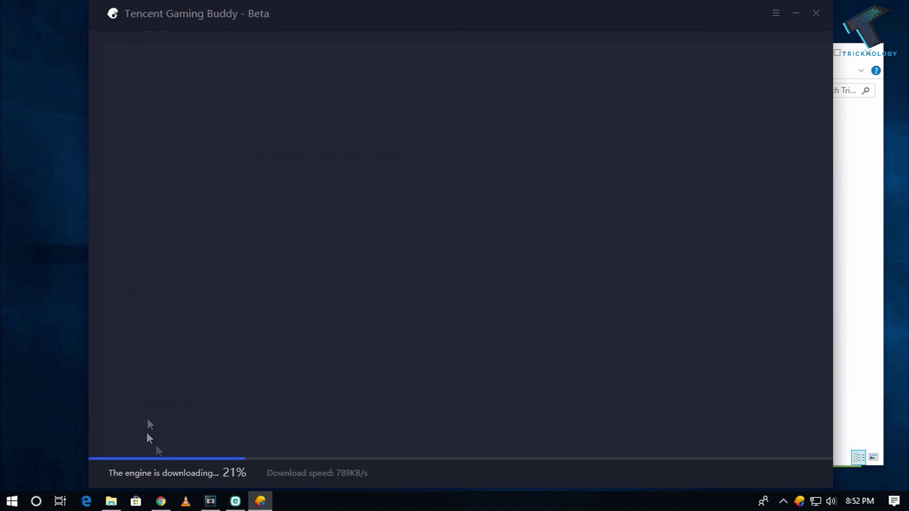